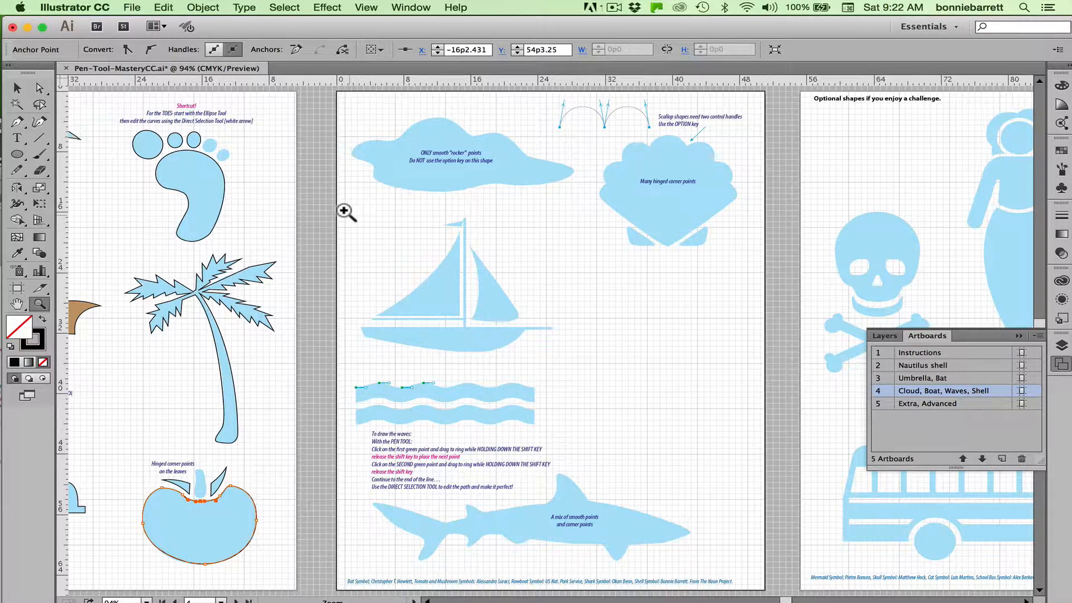
- Trace the sailboat's vertical mast and horizontal boom with two thin Rectangle tool shapes that overlap where they meet
drag(343, 206, 573, 362)
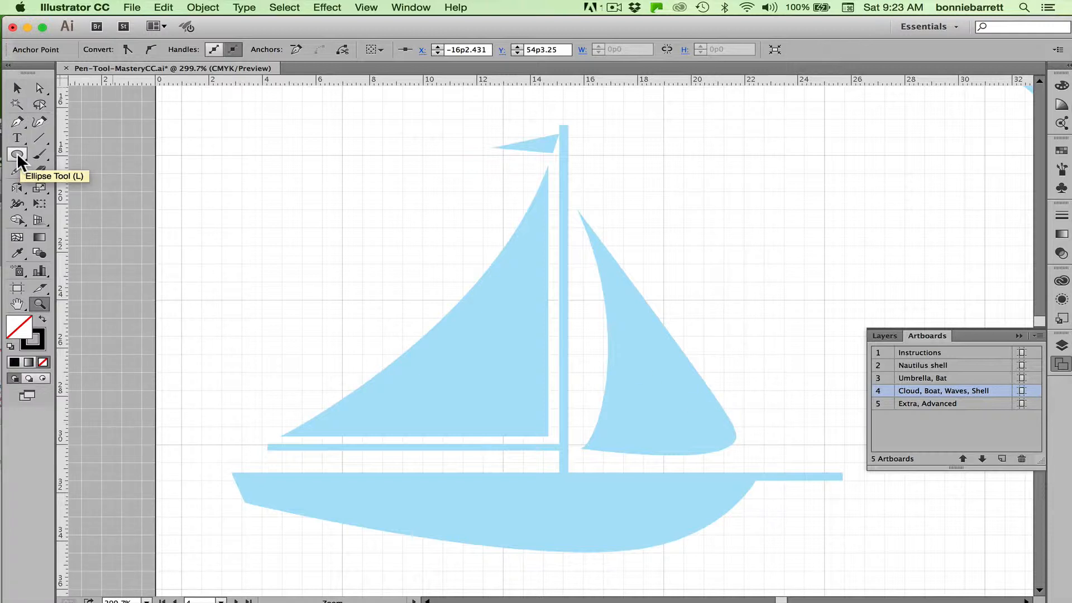
drag(17, 156, 49, 150)
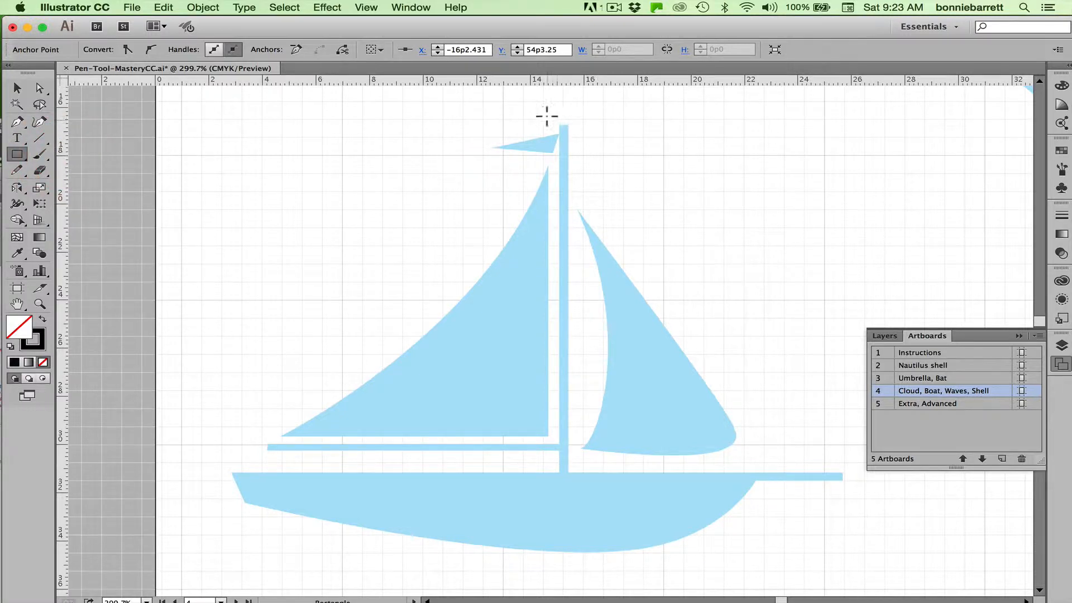
drag(557, 124, 563, 477)
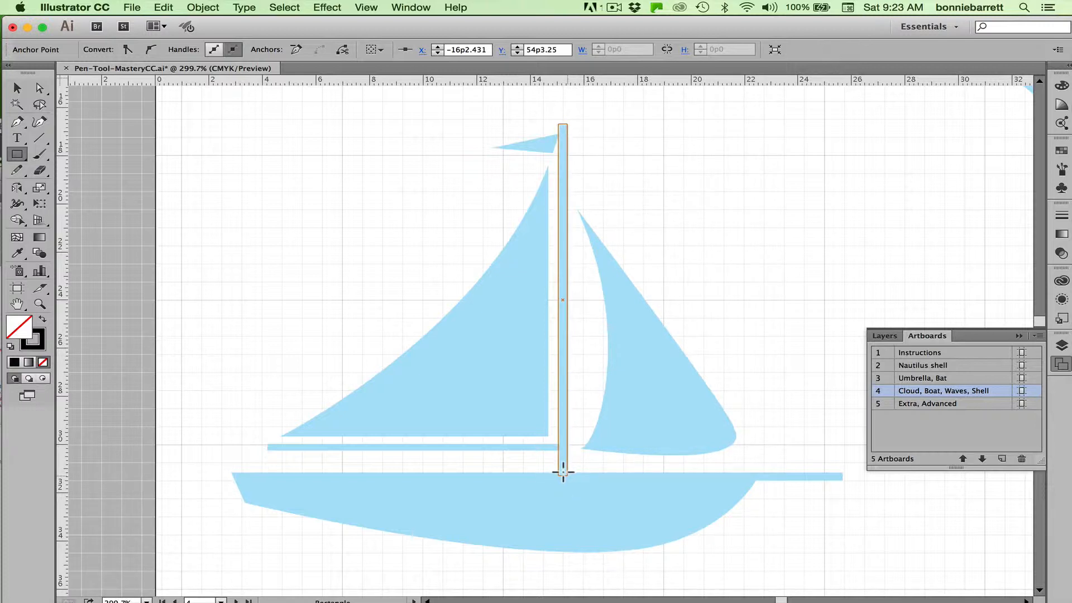
drag(563, 472, 563, 473)
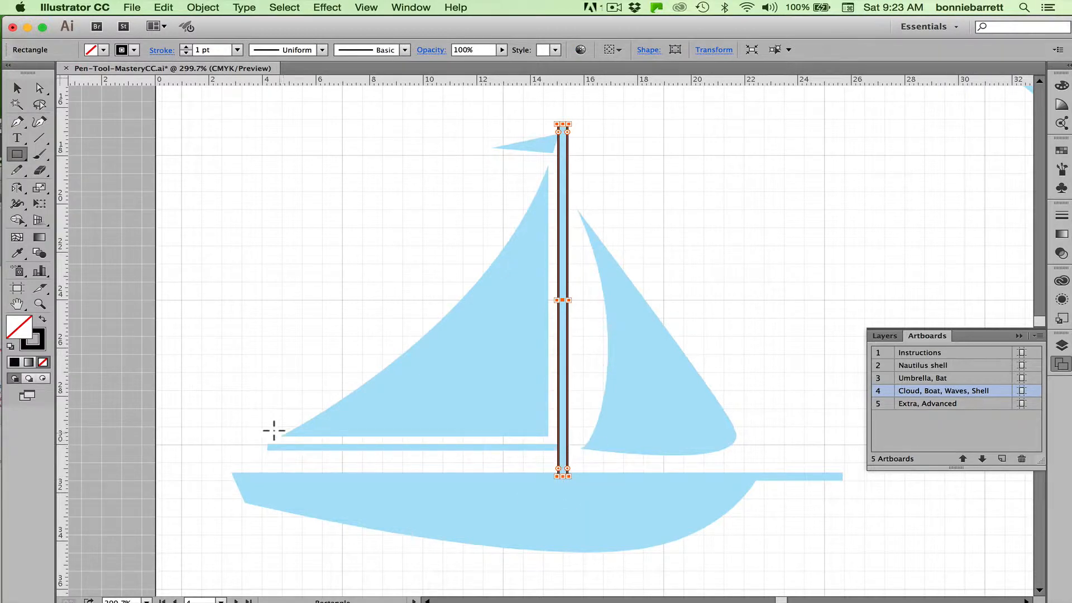
drag(265, 445, 559, 447)
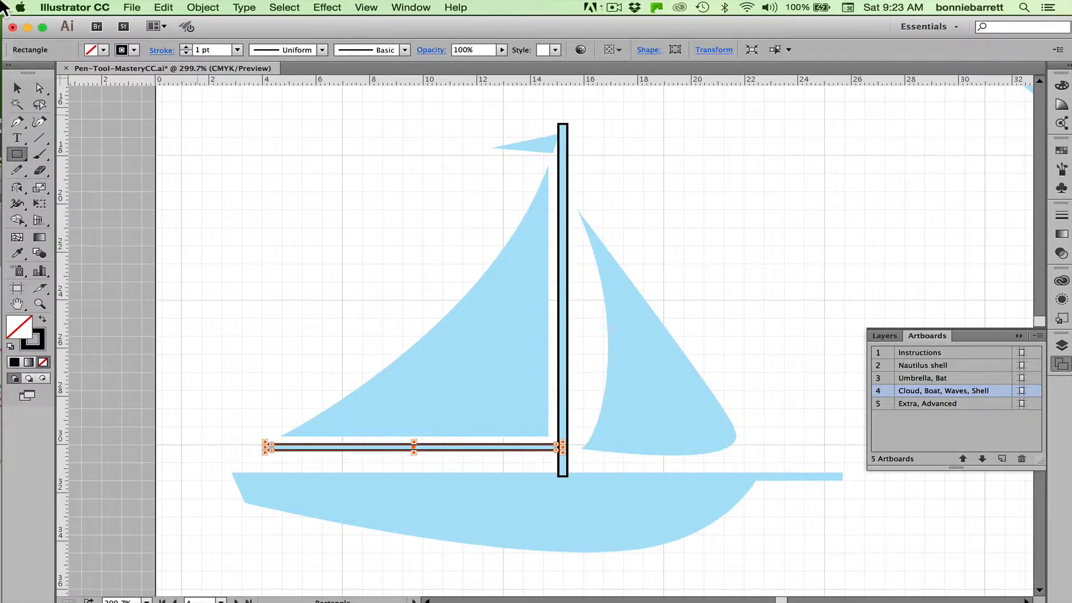
- Unite the mast and boom rectangles into one shape with the Pathfinder's Unite mode
click(17, 87)
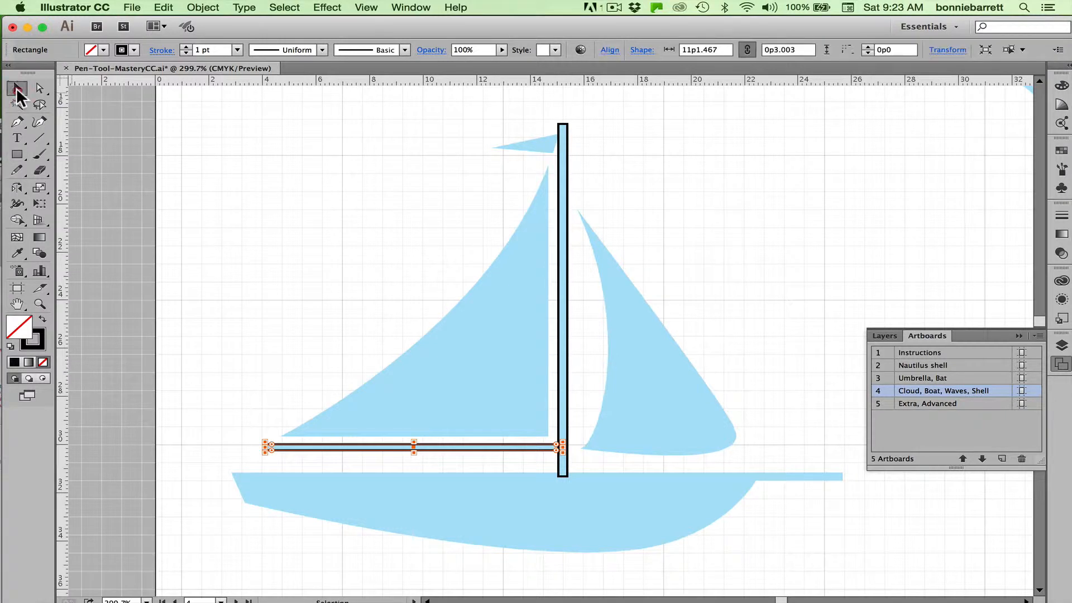
drag(519, 360, 583, 447)
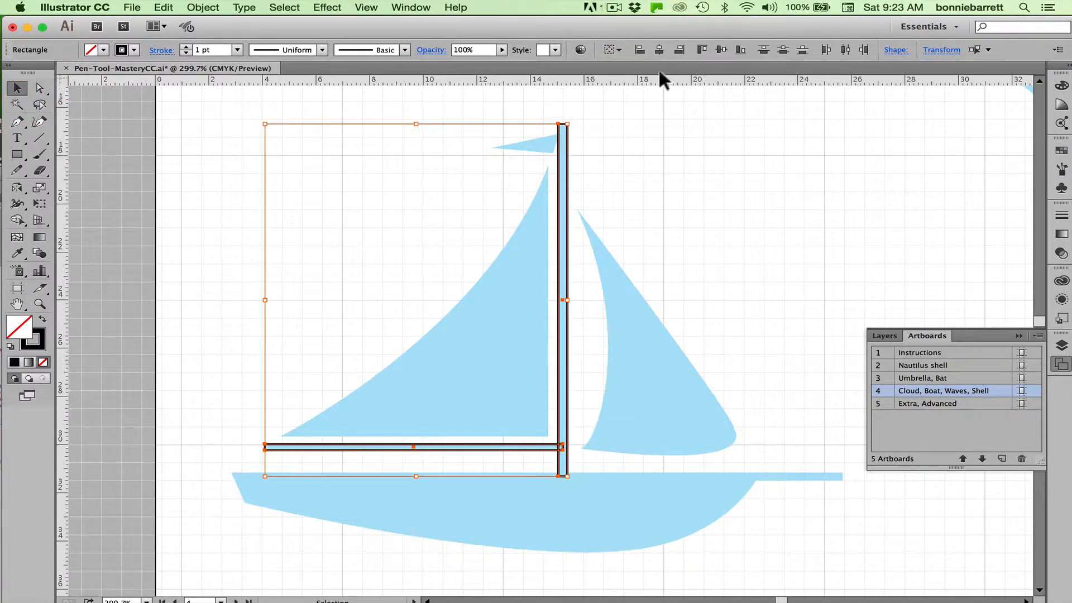
click(410, 7)
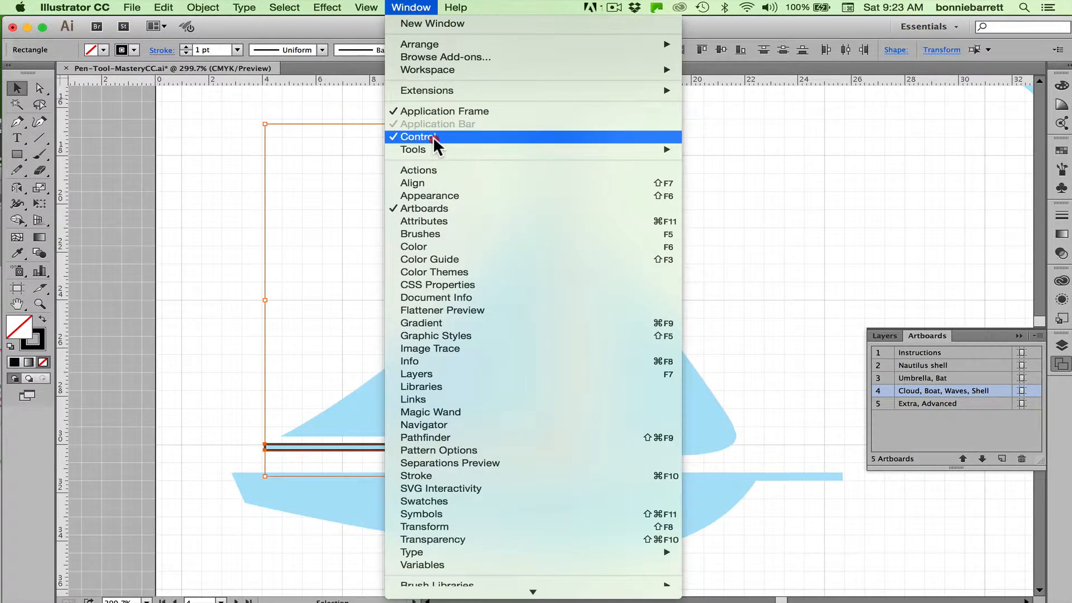
click(445, 436)
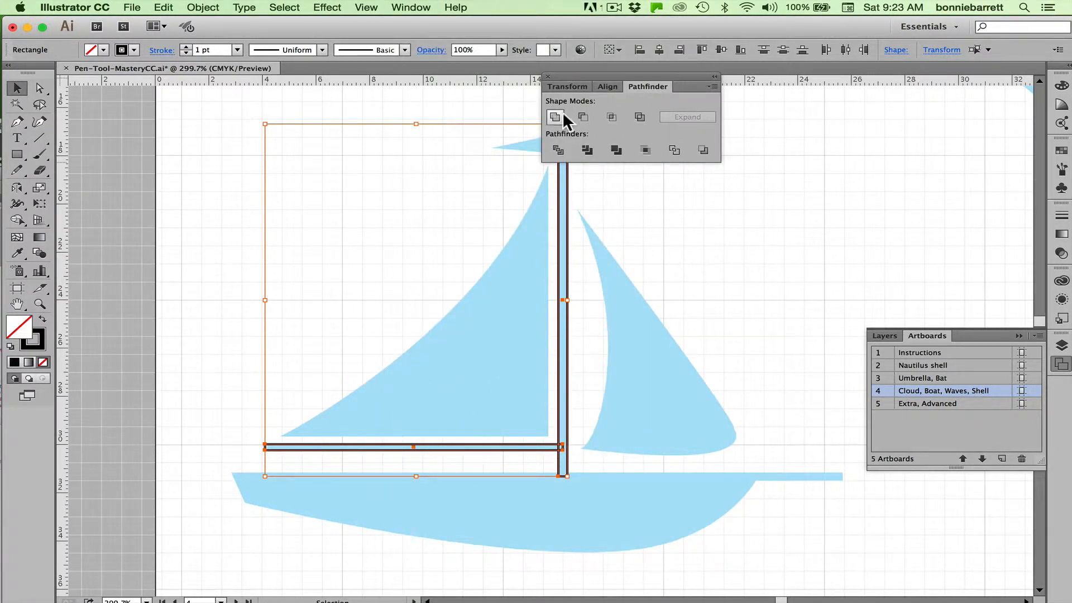
click(554, 116)
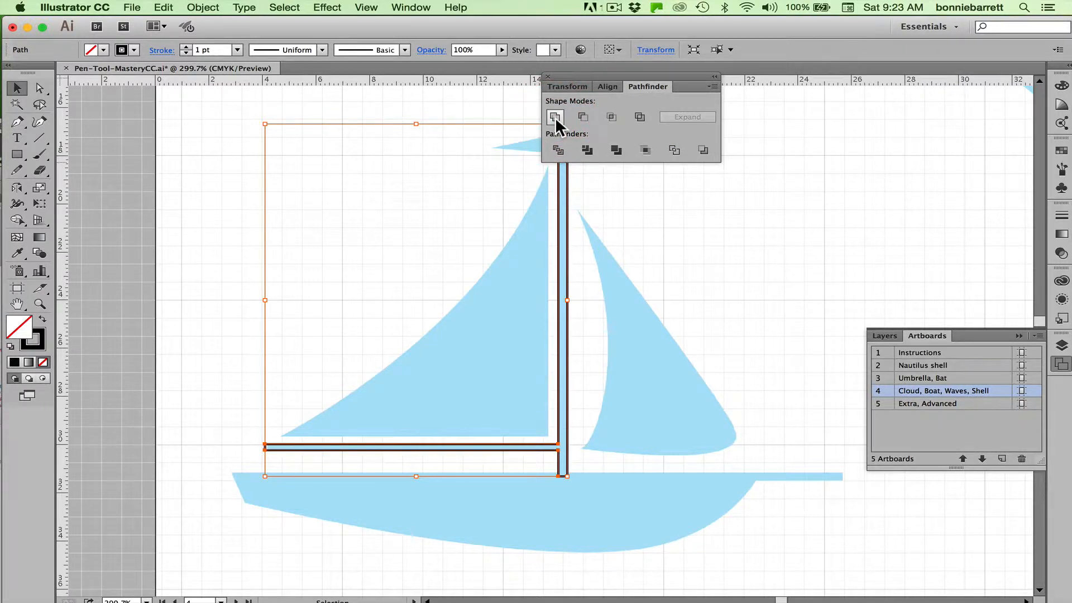
click(548, 73)
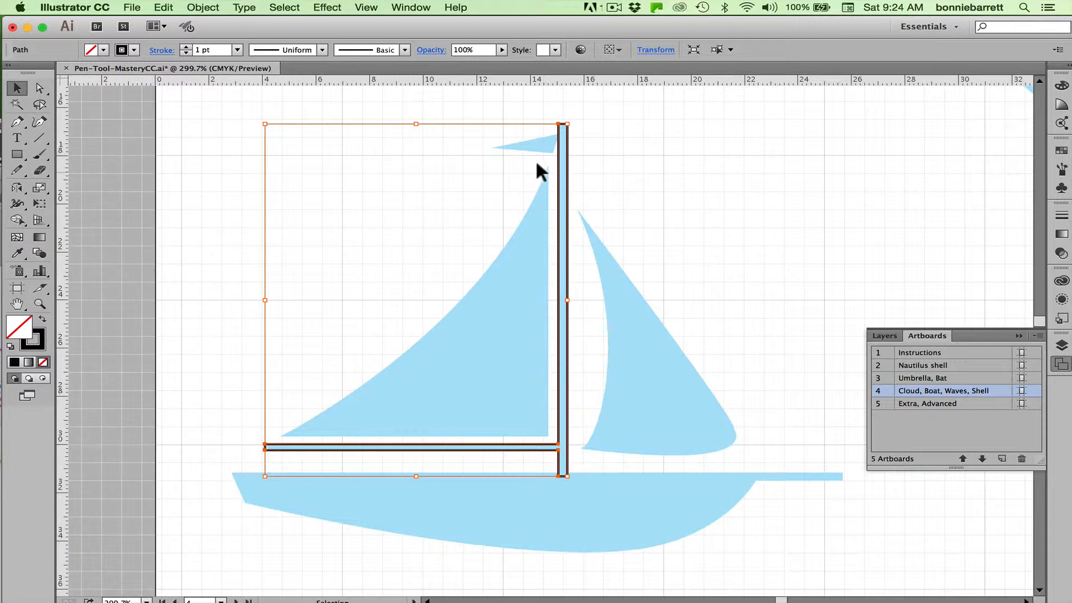
- Draw a closed straight-sided triangle with the Pen tool through the three corners of the large sail
click(17, 122)
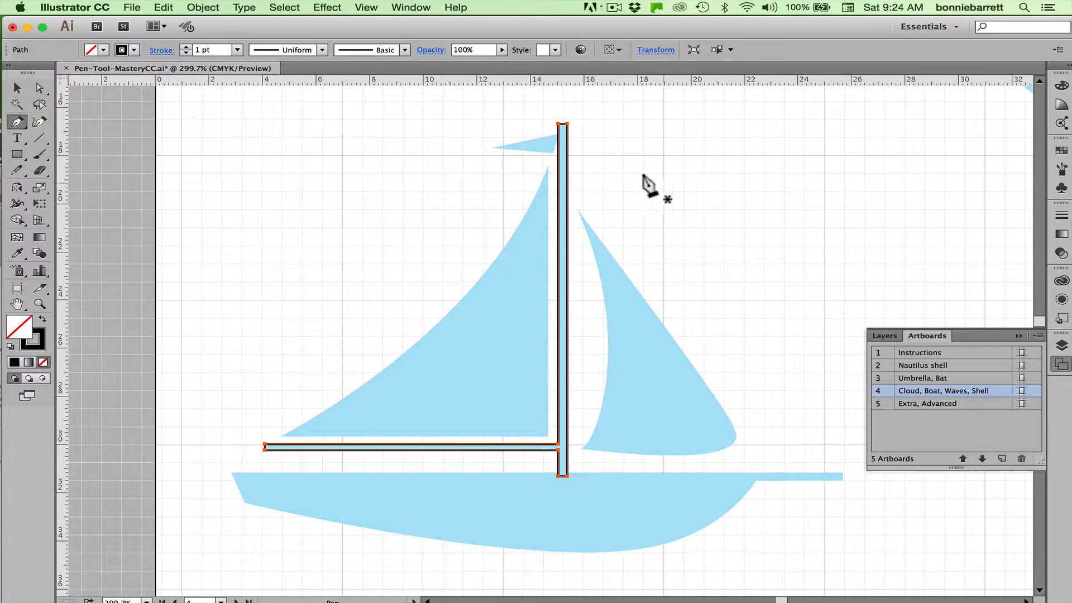
click(547, 165)
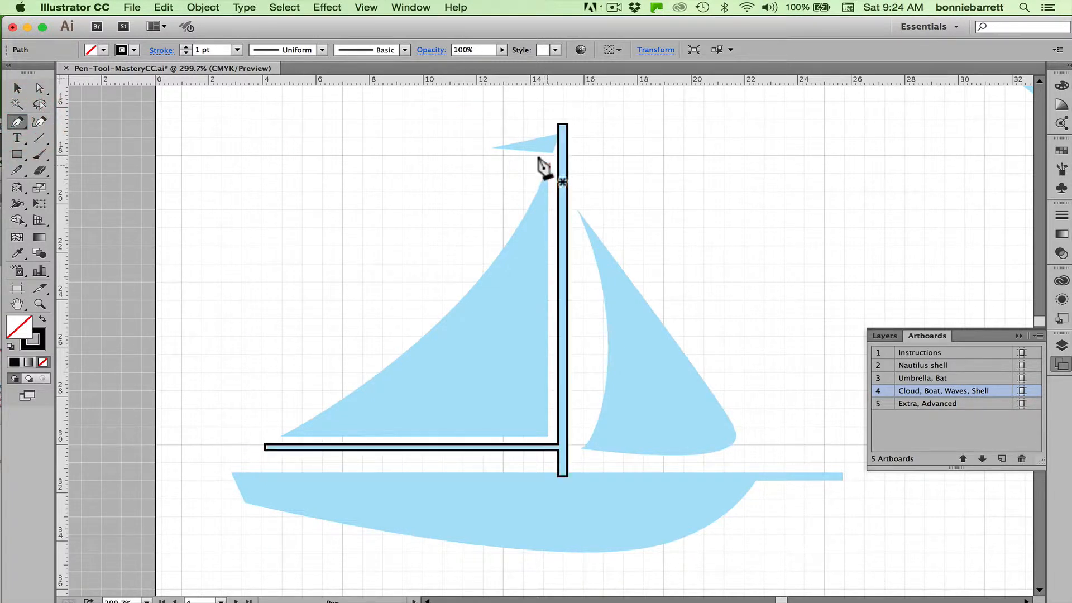
click(283, 435)
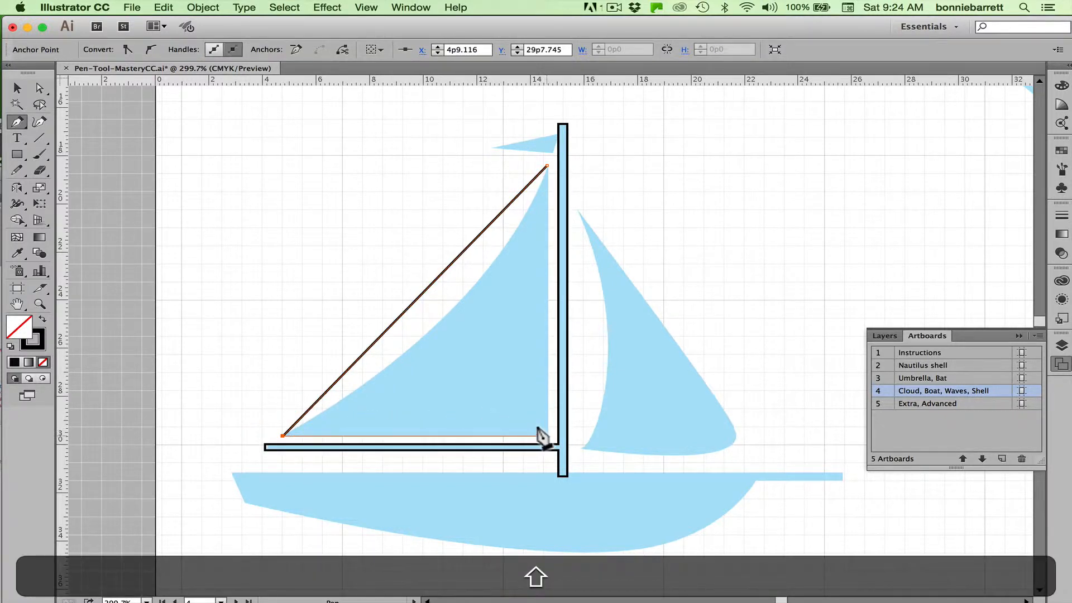
shift+click(541, 435)
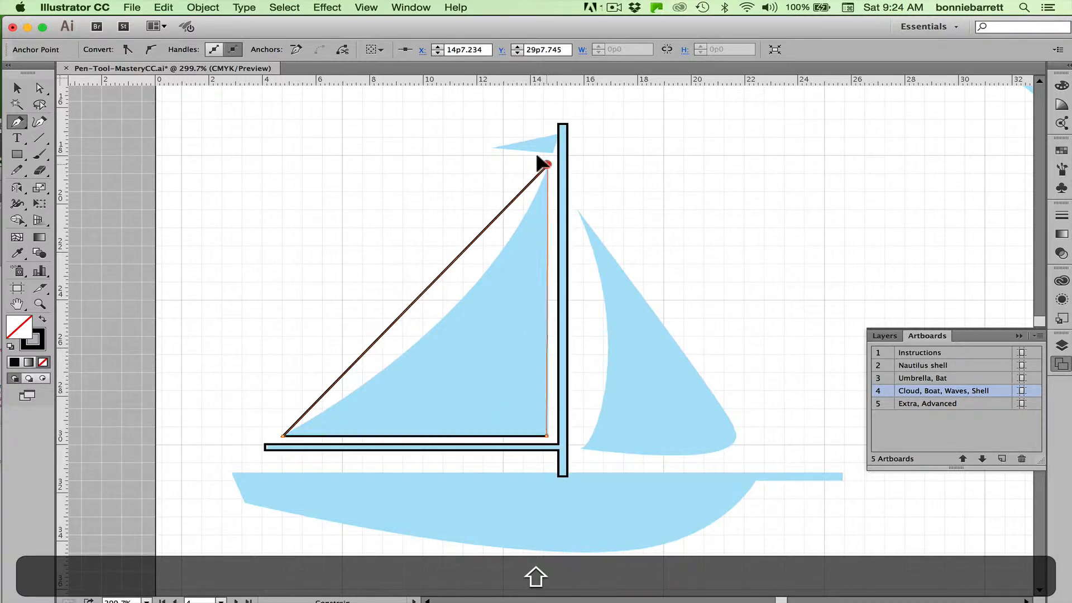
shift+click(547, 165)
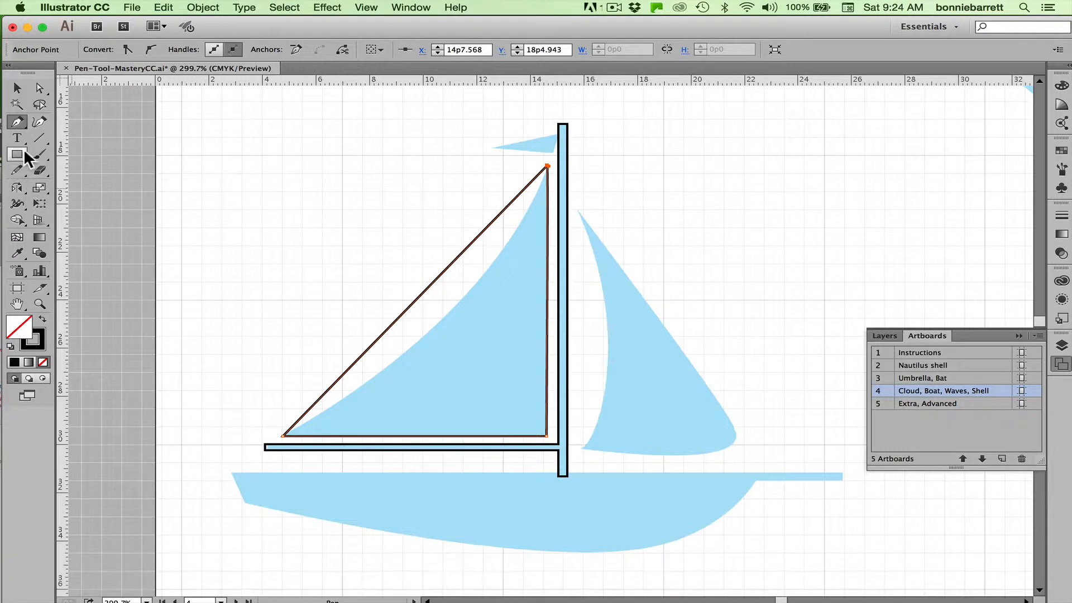
- Bend the large sail's slanted edge inward with the Curvature tool and refine its direction handles to follow the blue template
click(43, 117)
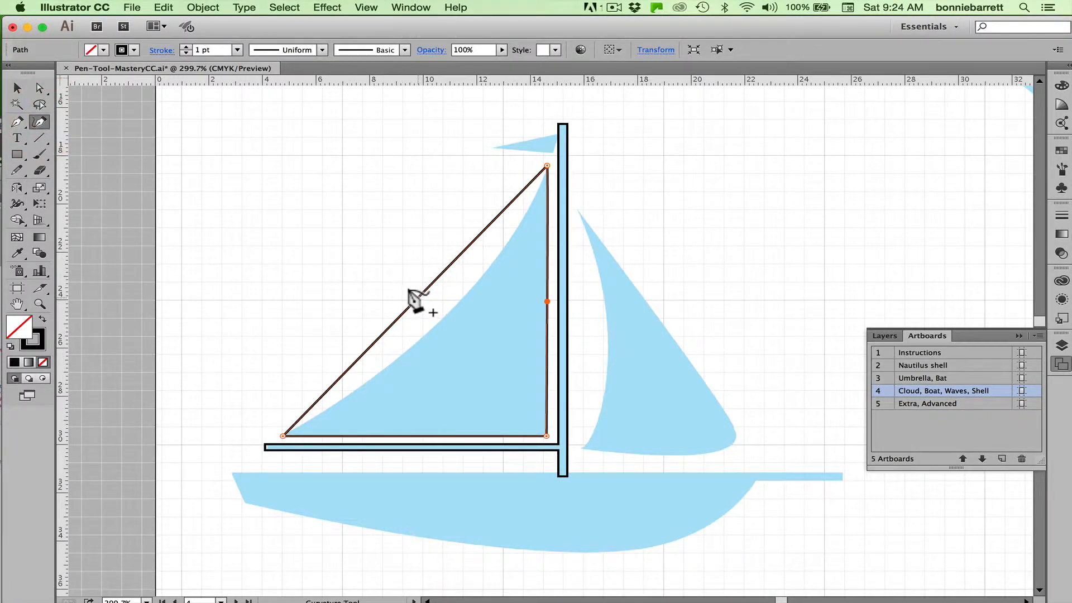
drag(416, 300, 440, 320)
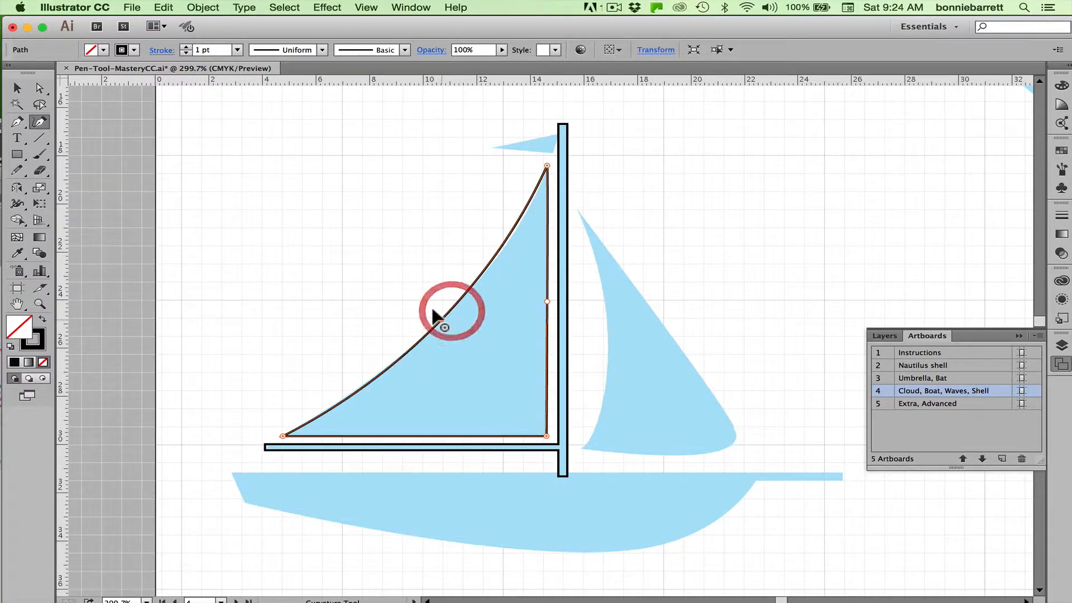
click(39, 88)
click(514, 180)
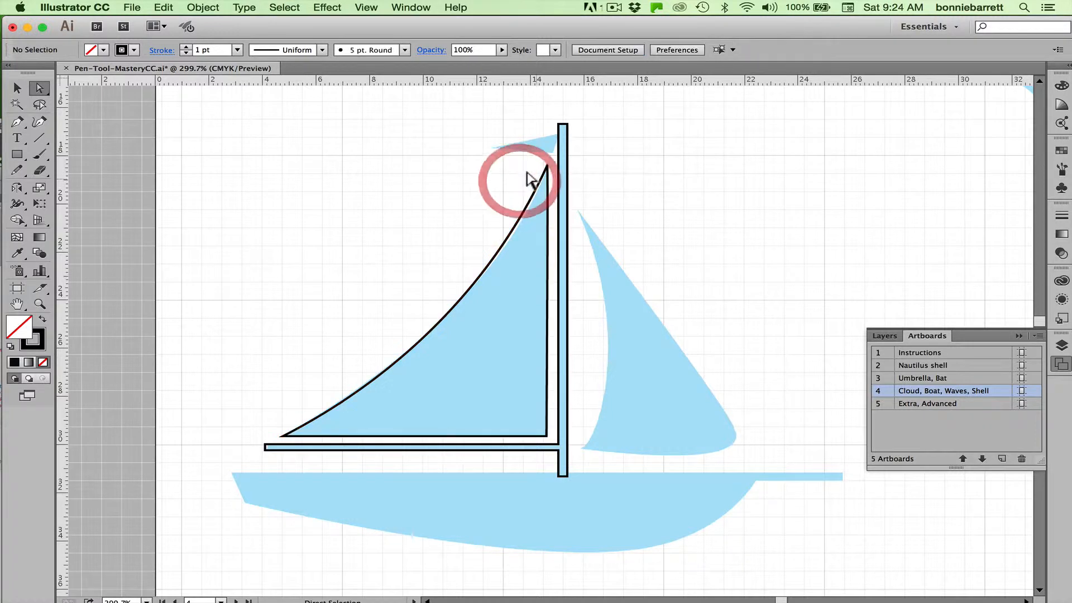
click(532, 197)
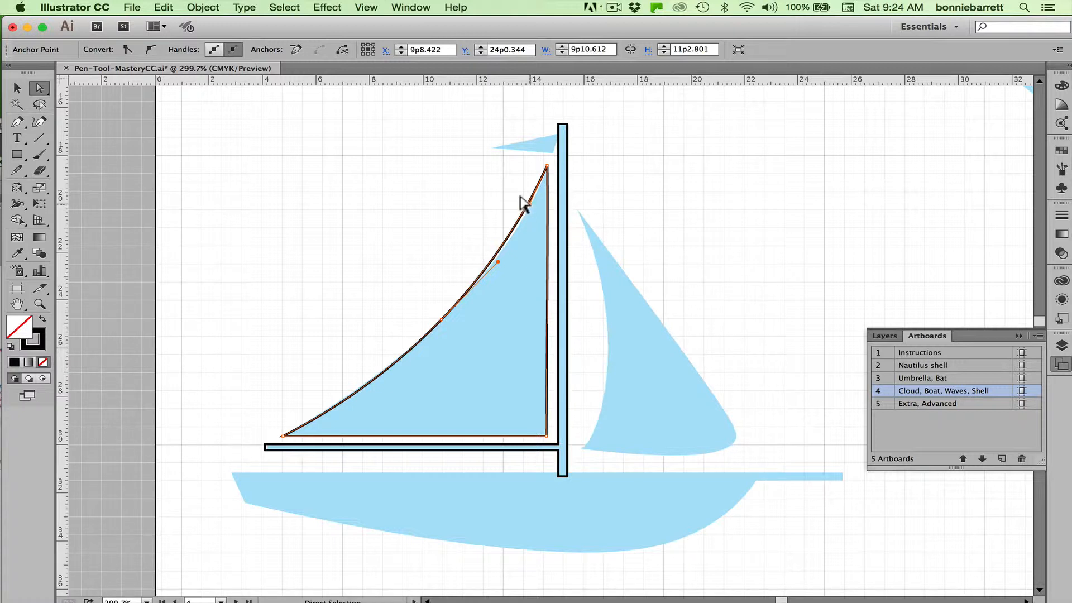
drag(530, 206, 520, 206)
click(317, 411)
click(318, 410)
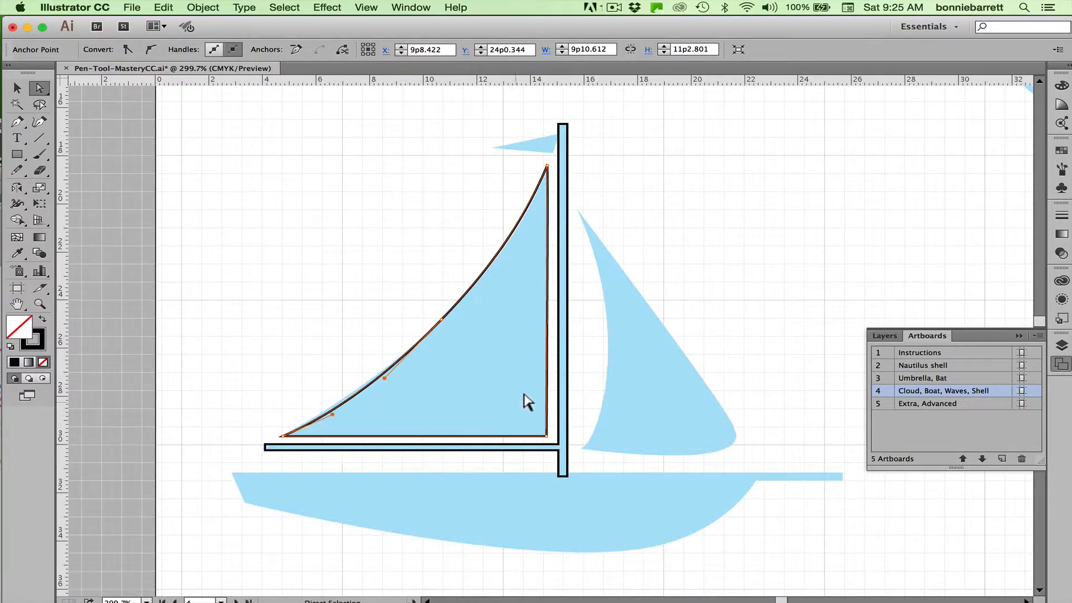
click(642, 178)
- Trace the smaller sail with the Pen tool as a closed curved path with hinged corner points, and fine-tune its inner curve handle
key(p)
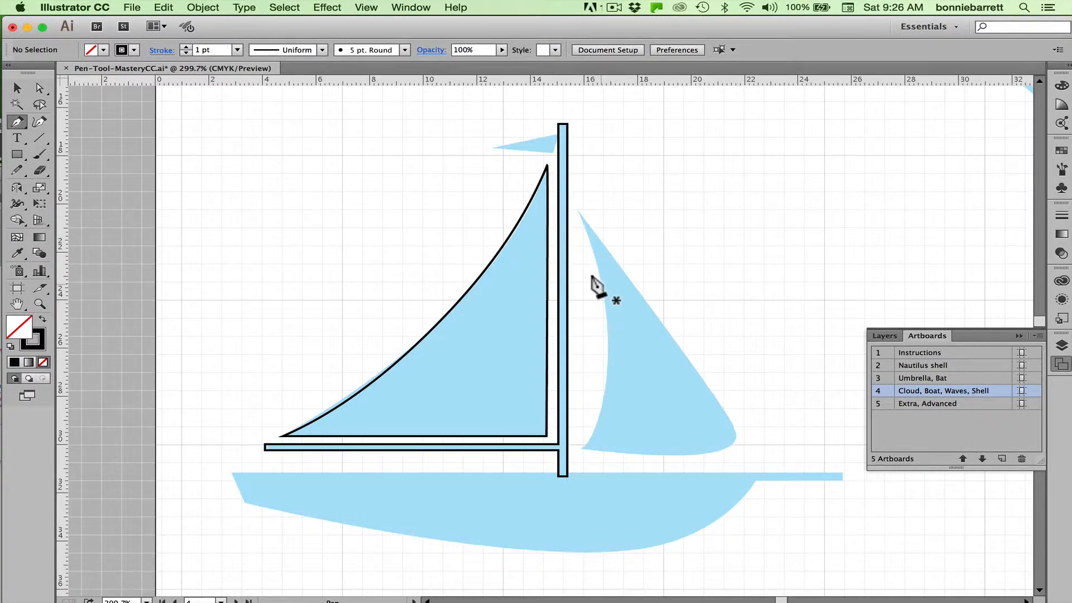
click(574, 206)
click(609, 250)
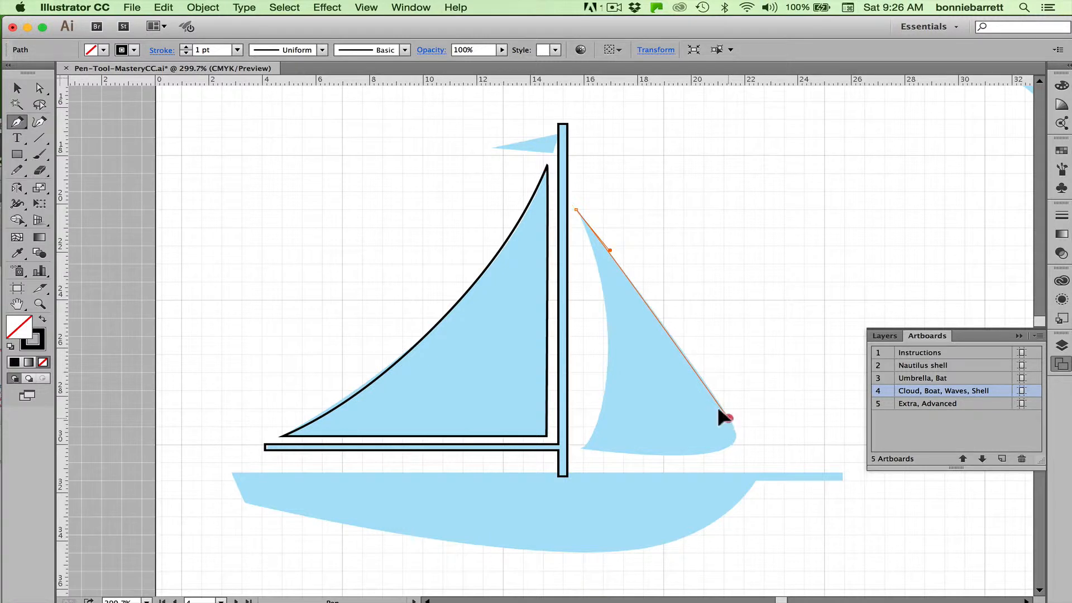
drag(727, 418, 680, 455)
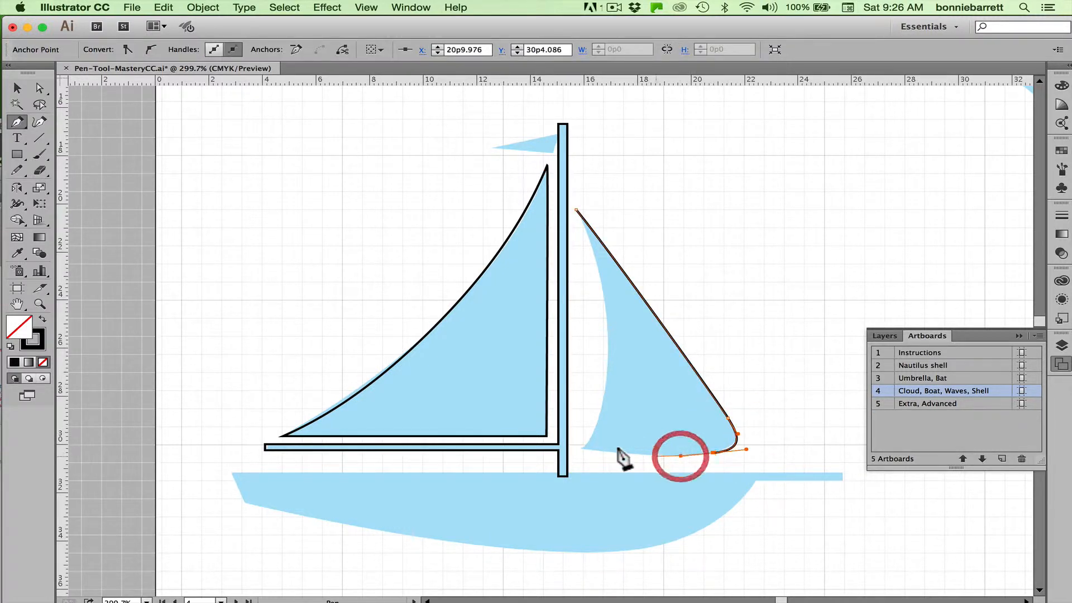
mouse_move(581, 448)
mouse_down()
mouse_move(565, 445)
mouse_move(591, 429)
mouse_up()
key(alt)
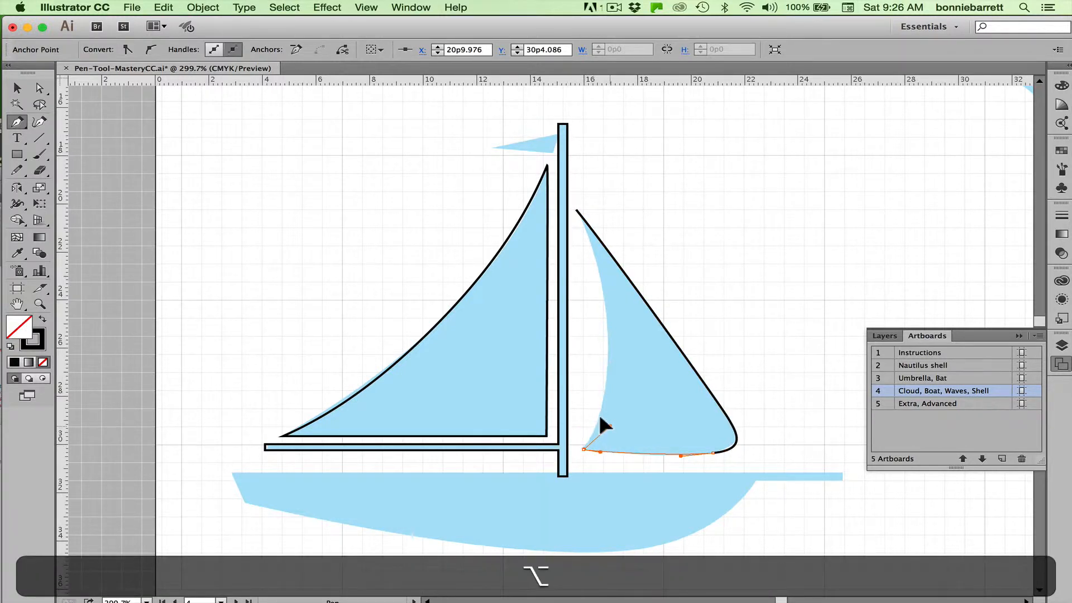
drag(610, 424, 610, 424)
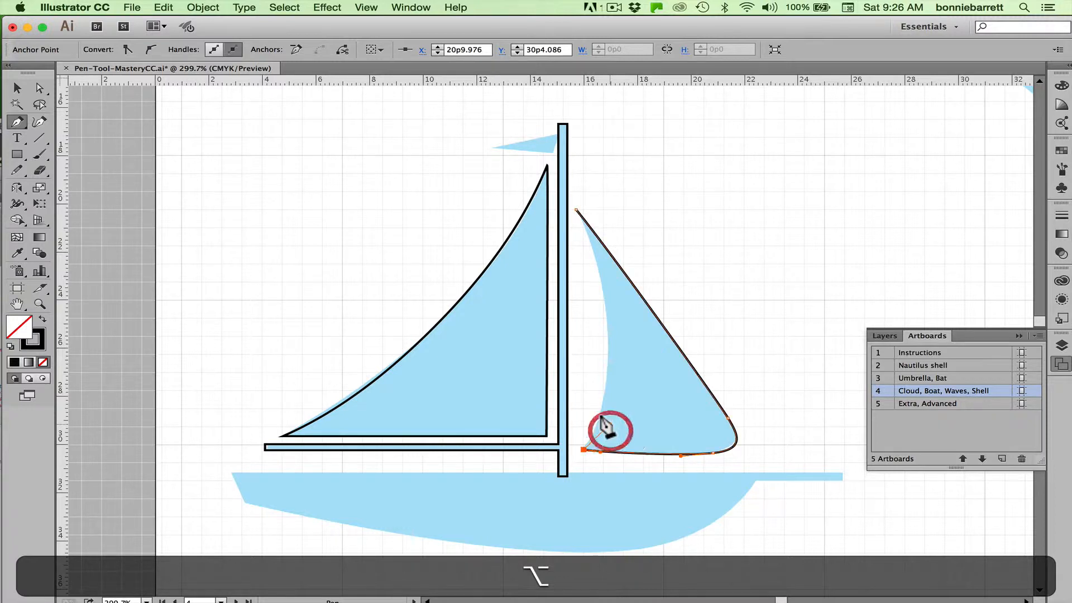
key(alt)
click(567, 205)
mouse_move(568, 205)
mouse_down()
mouse_move(580, 231)
mouse_move(574, 205)
mouse_move(543, 181)
mouse_move(539, 123)
mouse_move(523, 131)
mouse_up()
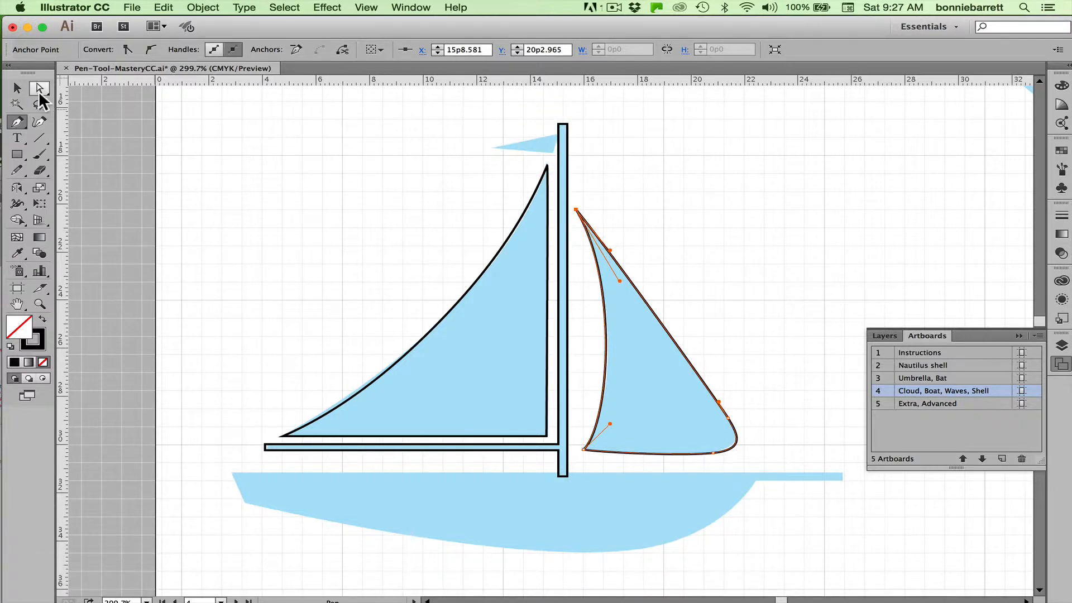
click(38, 89)
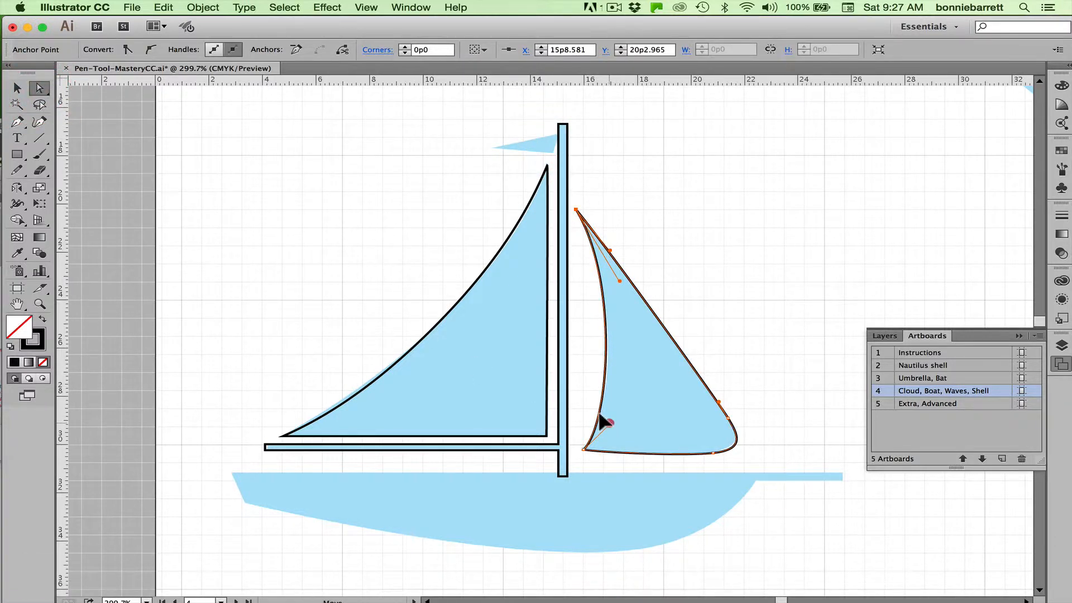
drag(610, 423, 613, 423)
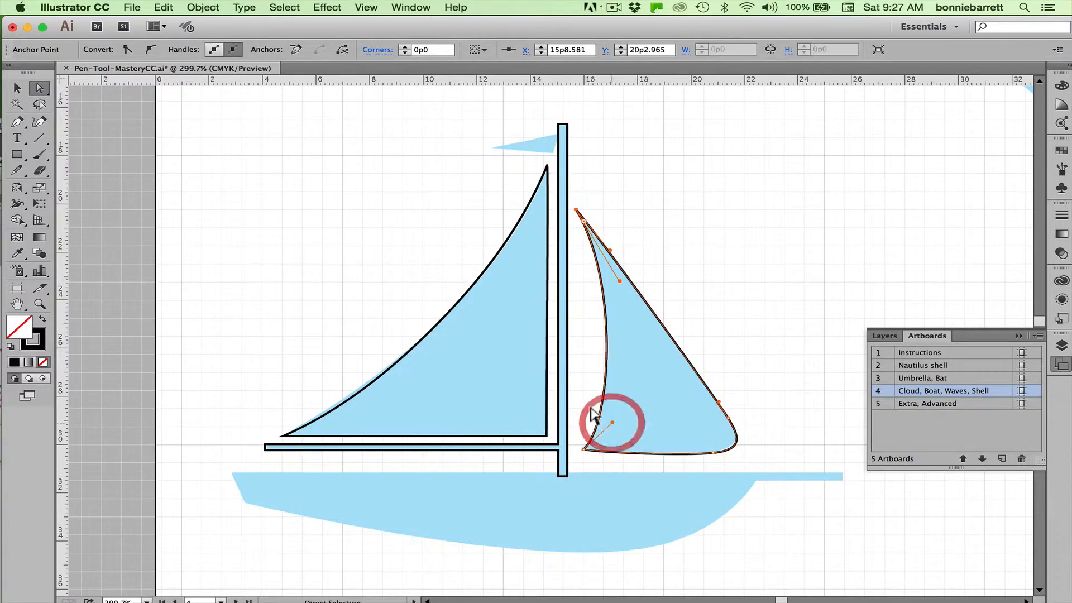
- Trace the small flag beside the masthead as a closed, straight-edged three-point path with the Pen tool, and switch to the Curvature tool
click(19, 119)
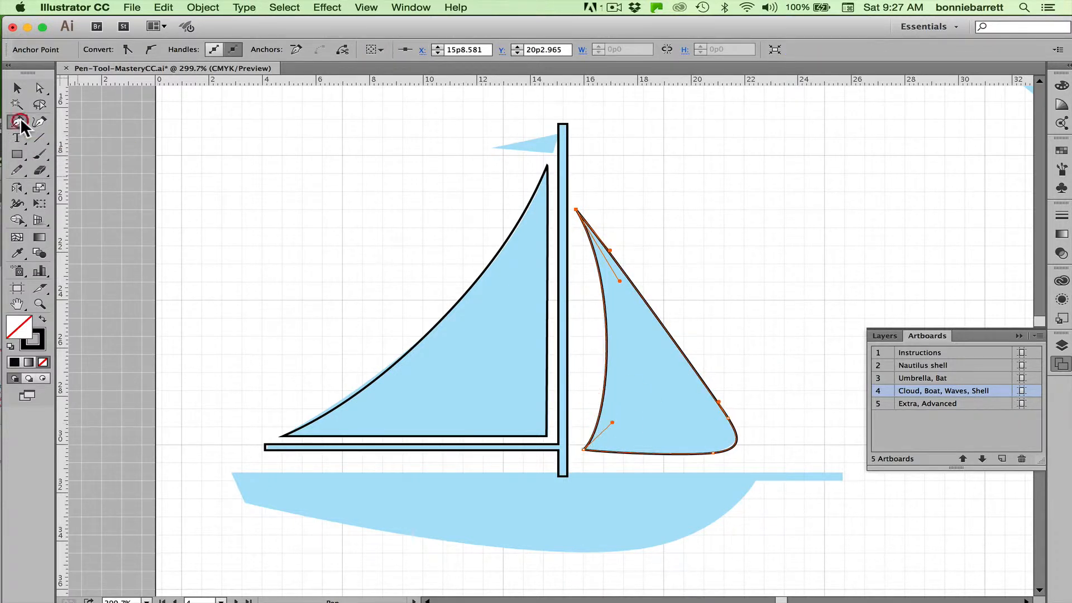
click(492, 147)
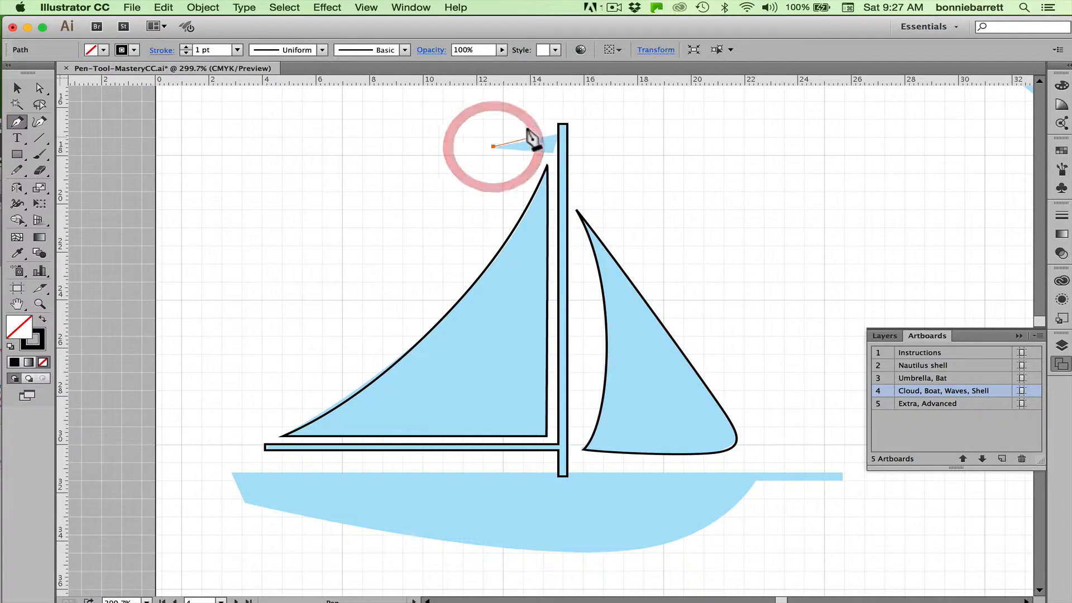
click(557, 135)
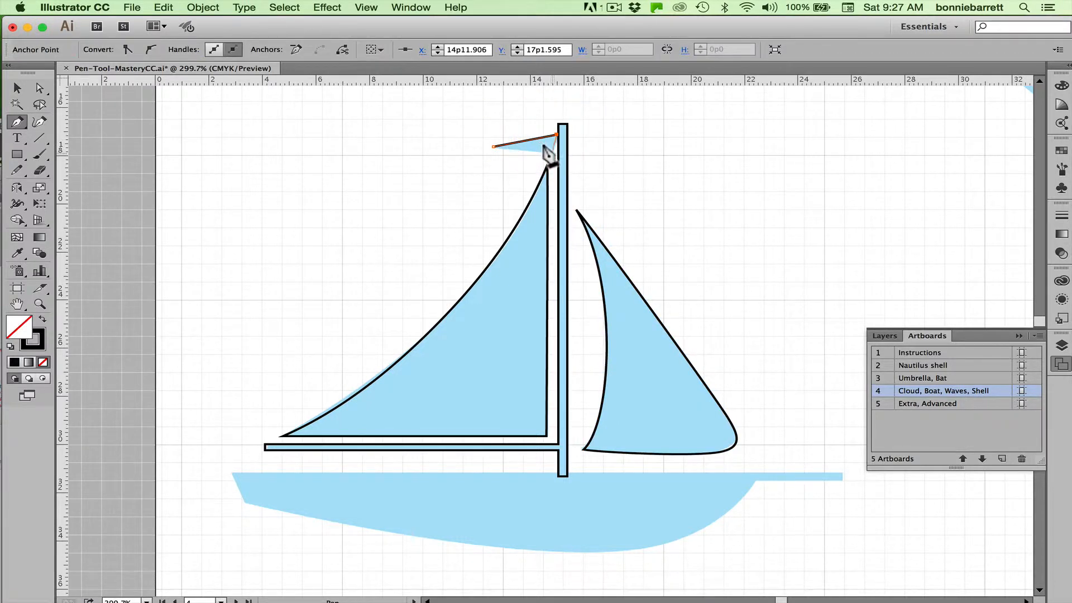
drag(553, 153, 497, 146)
key(super+z)
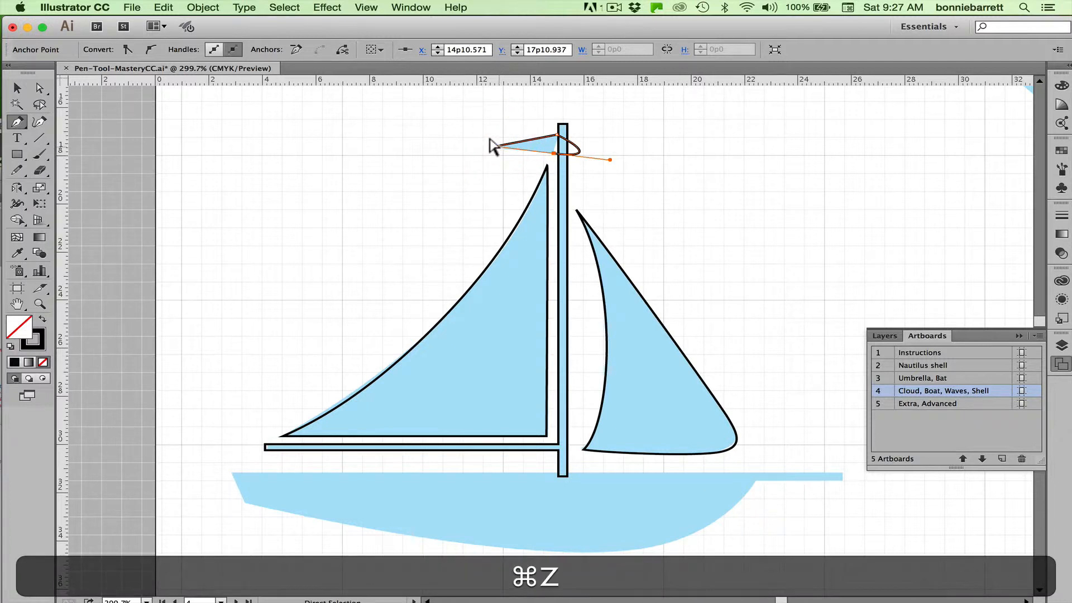
click(552, 152)
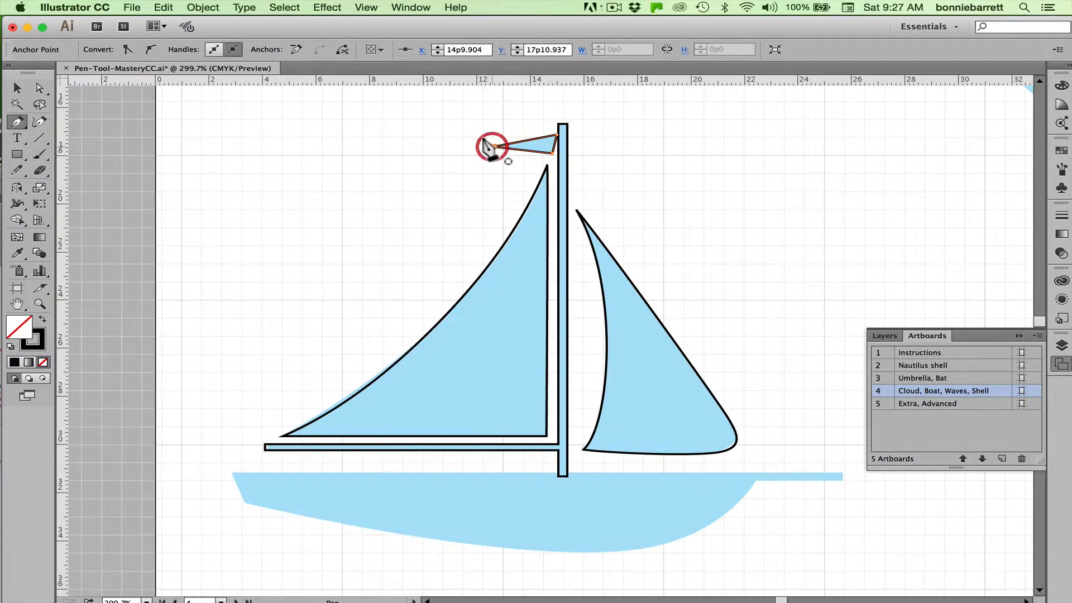
click(484, 141)
click(37, 119)
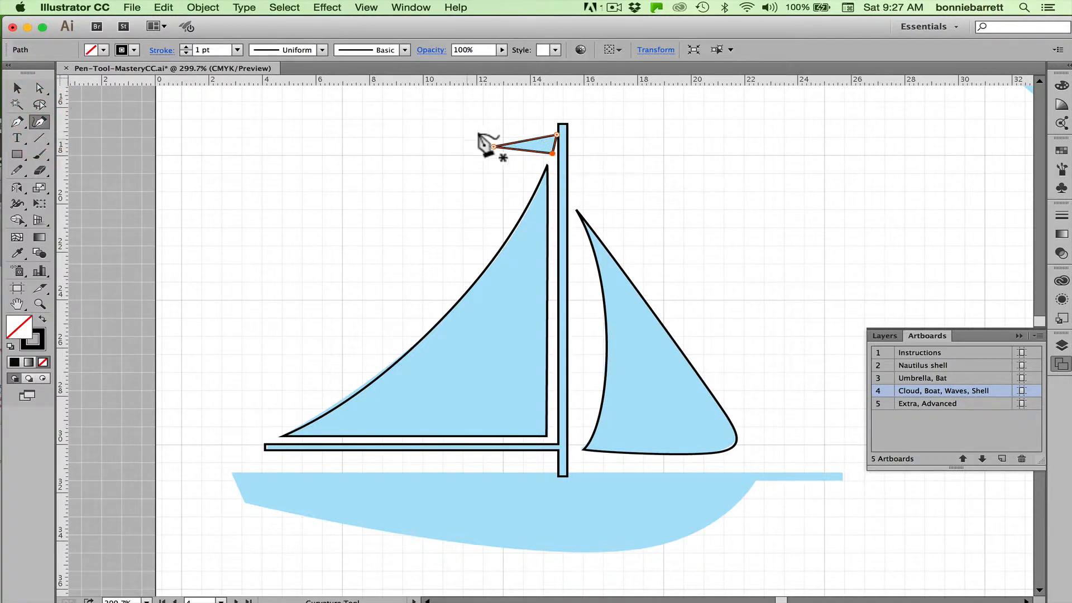
- Bend the flag's two long edges slightly inward with the Curvature tool to follow the blue template
click(522, 149)
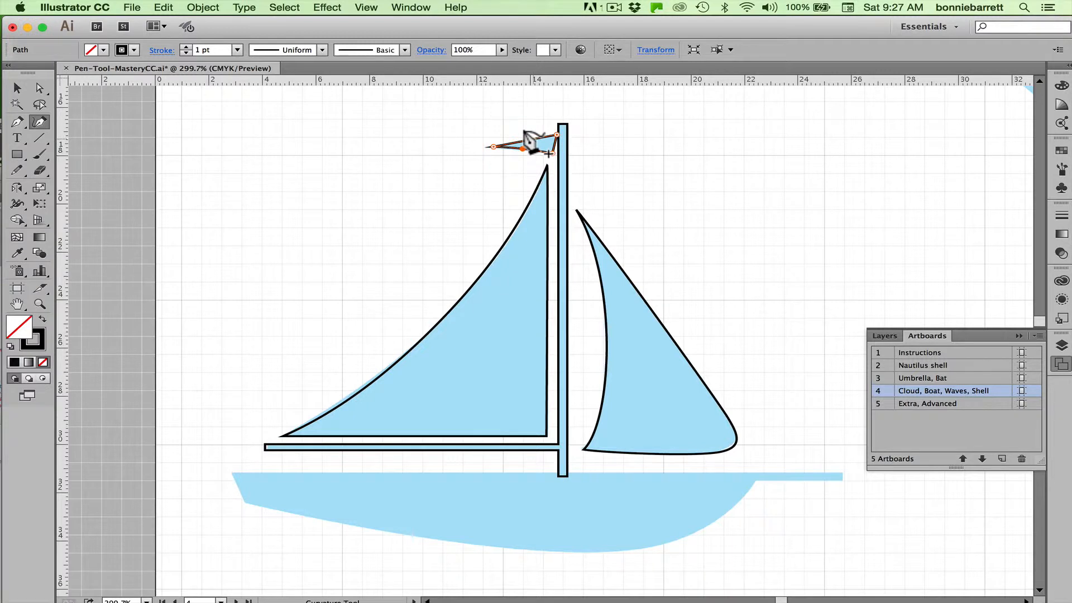
click(533, 139)
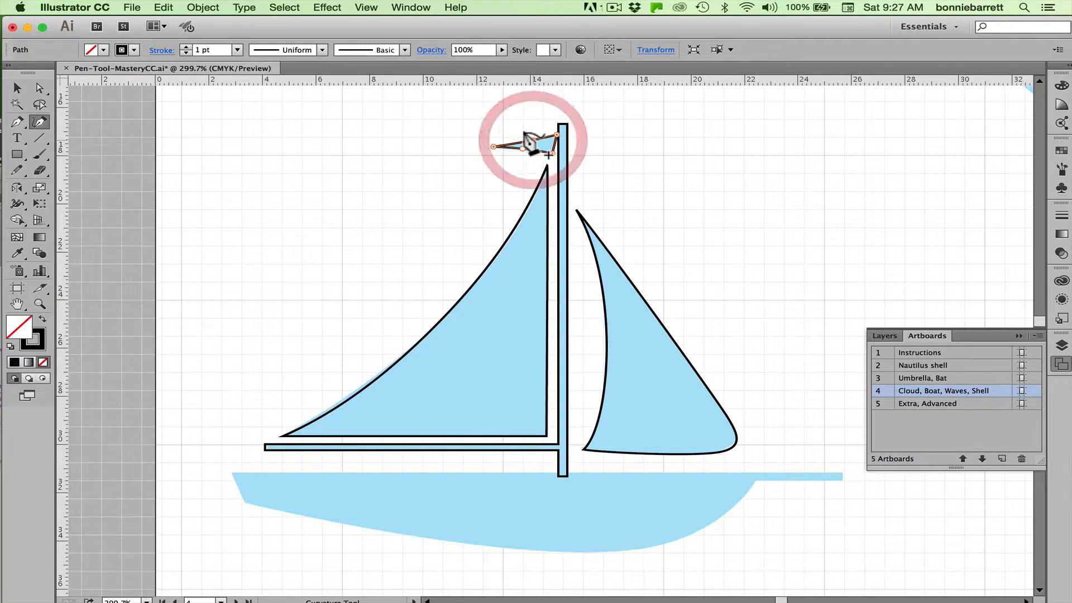
key(super)
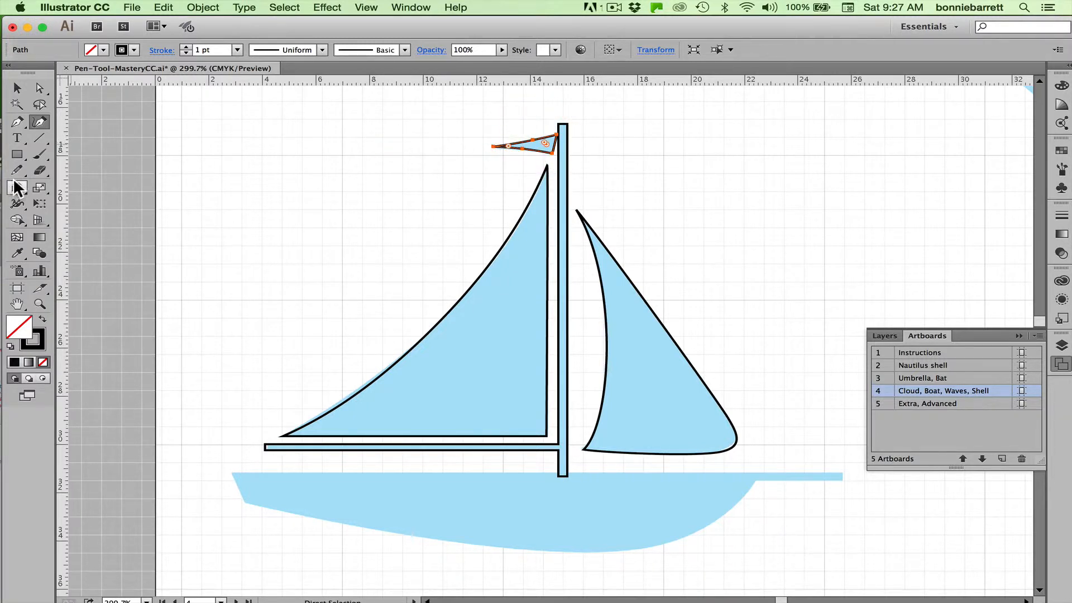
- Start the hull outline with the Pen tool, tracing the straight deck line and the thin bowsprit back to where the bow curve begins
click(20, 124)
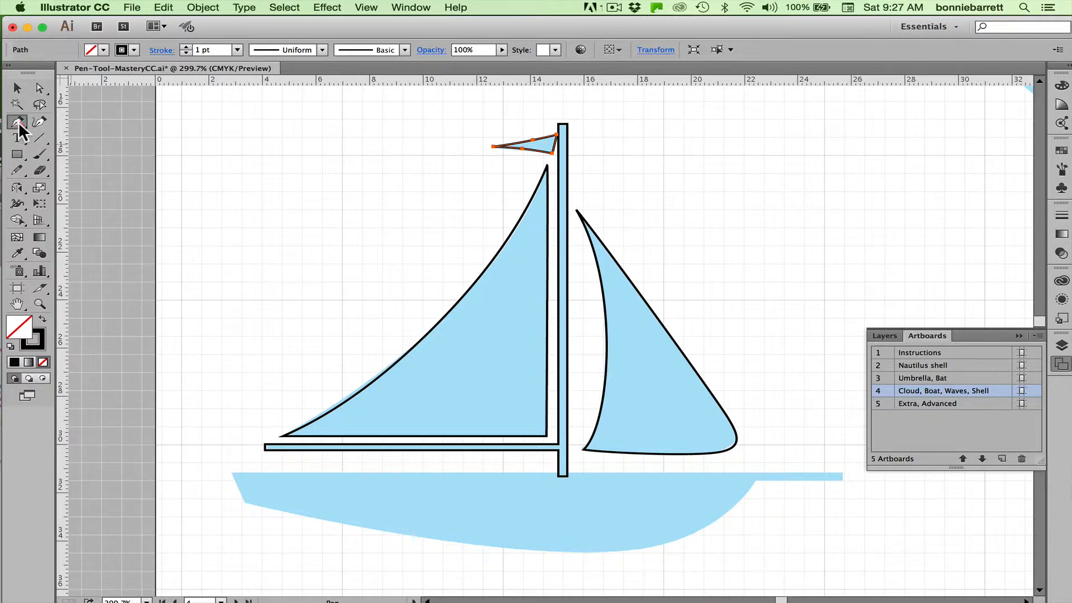
click(231, 473)
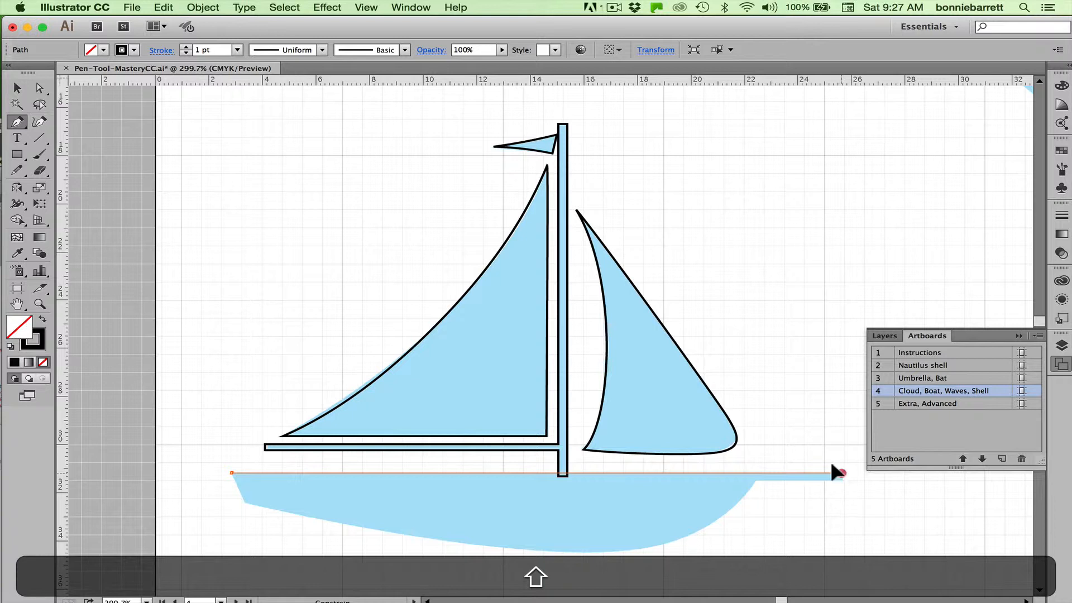
shift+click(840, 473)
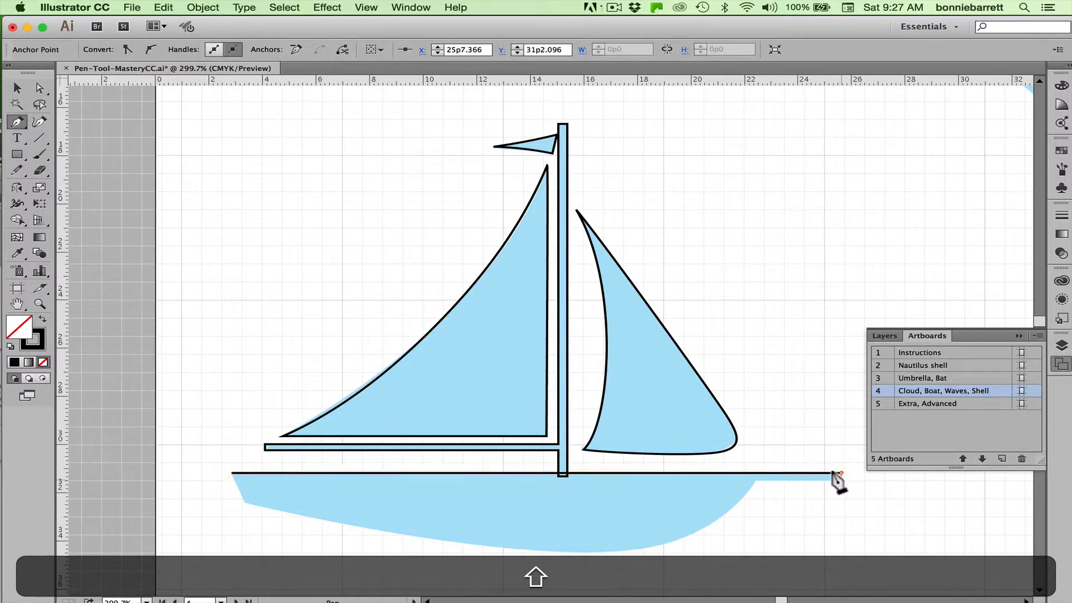
shift+click(840, 478)
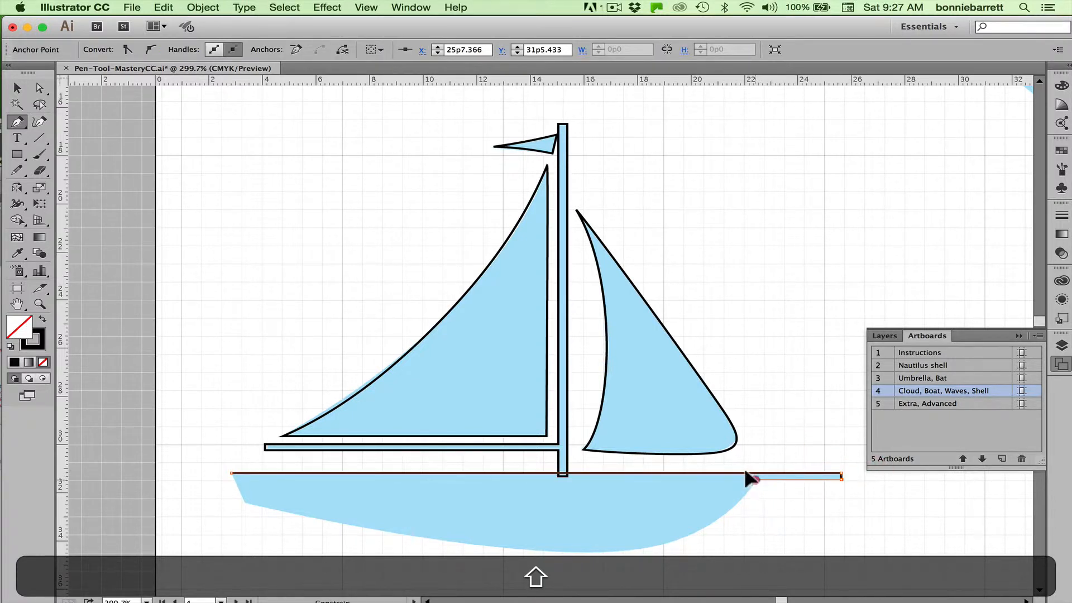
shift+click(748, 477)
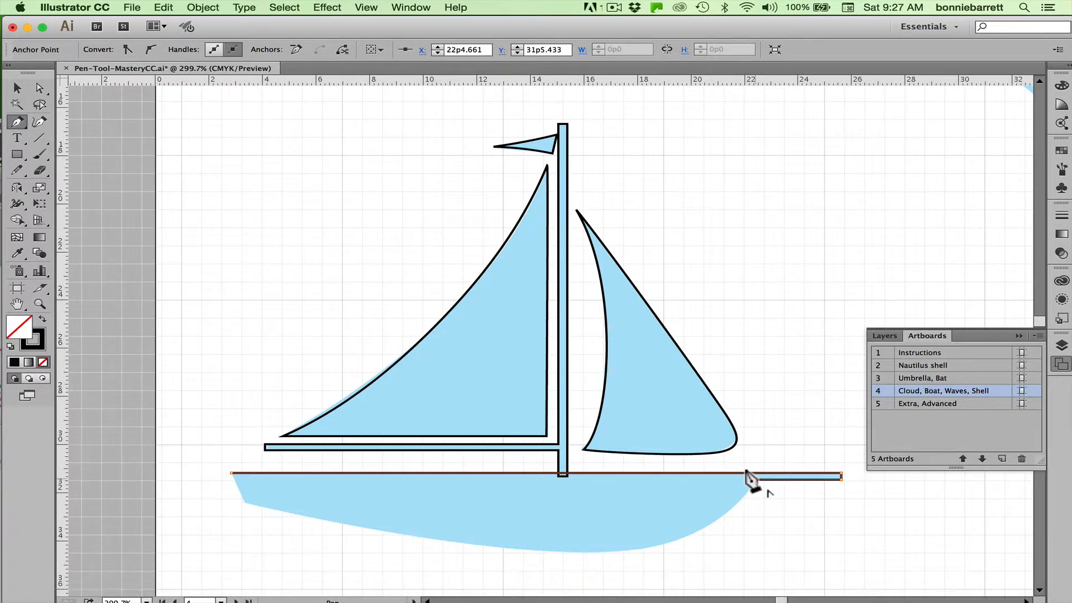
- Continue the hull path along the curved bow and bottom to the stern, retract the last outgoing handle, and close the path with a straight edge
click(750, 486)
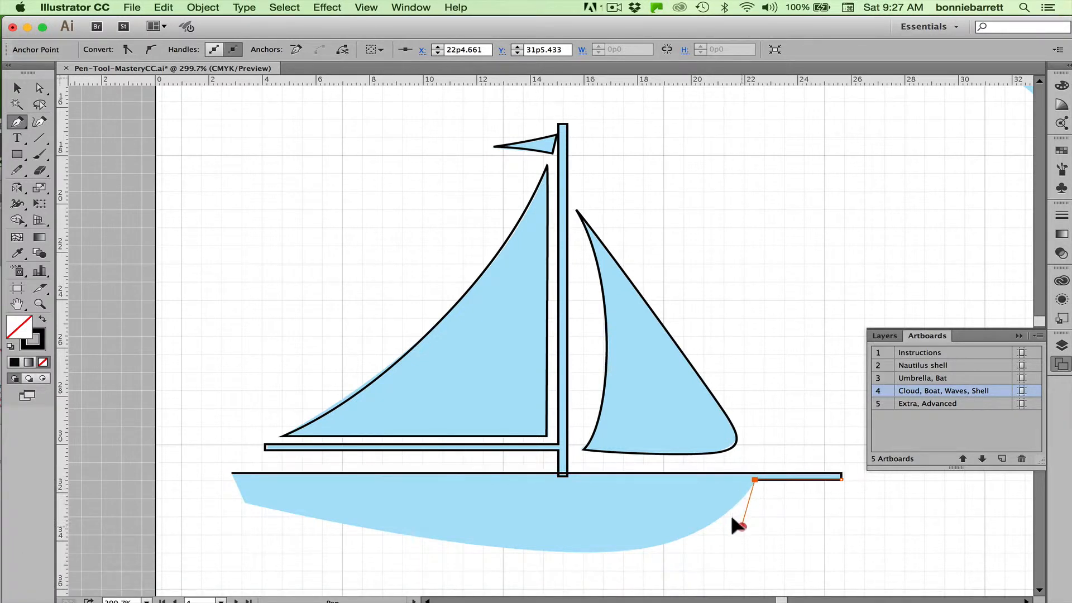
drag(740, 526, 740, 526)
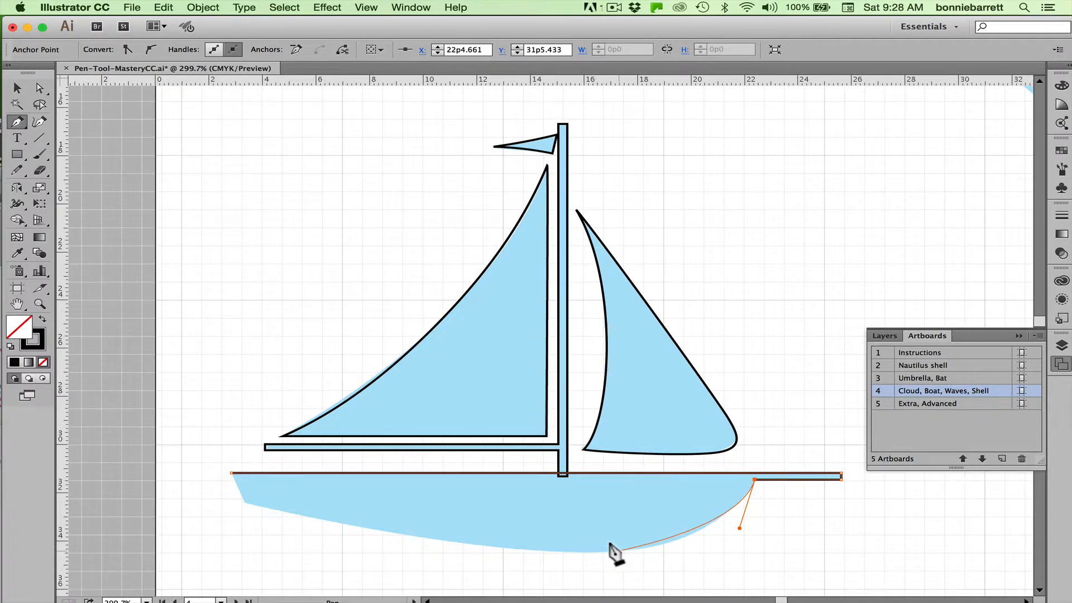
click(614, 551)
drag(608, 547, 573, 549)
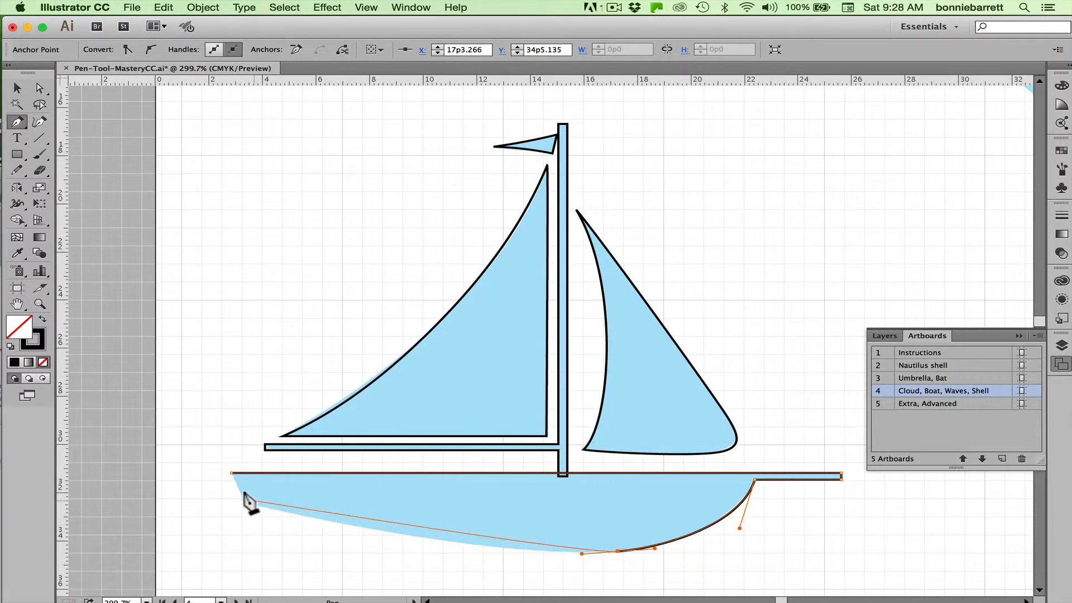
drag(245, 503, 173, 481)
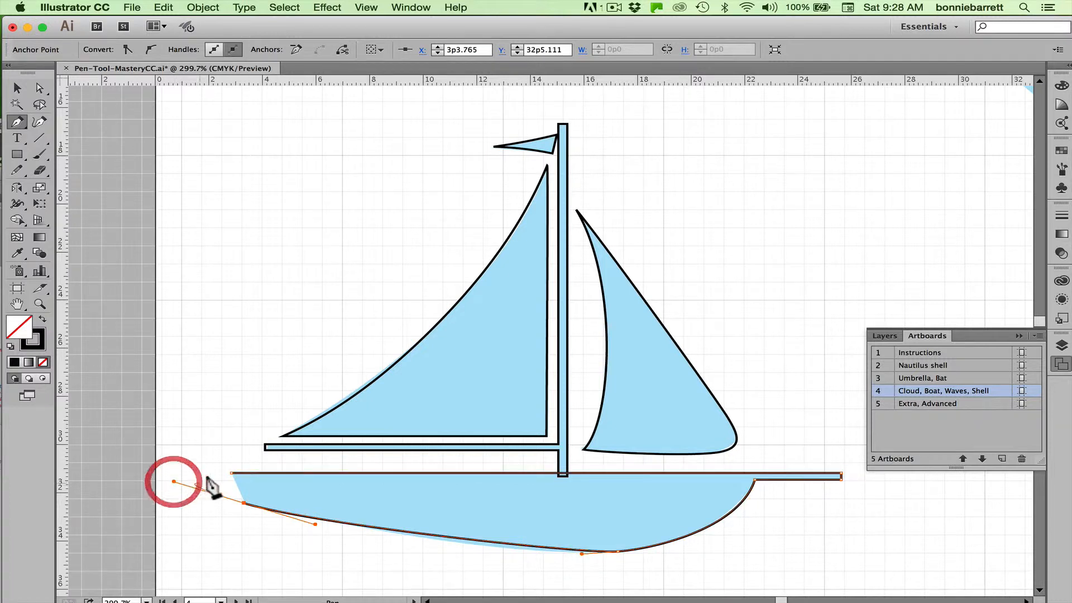
click(244, 502)
click(231, 473)
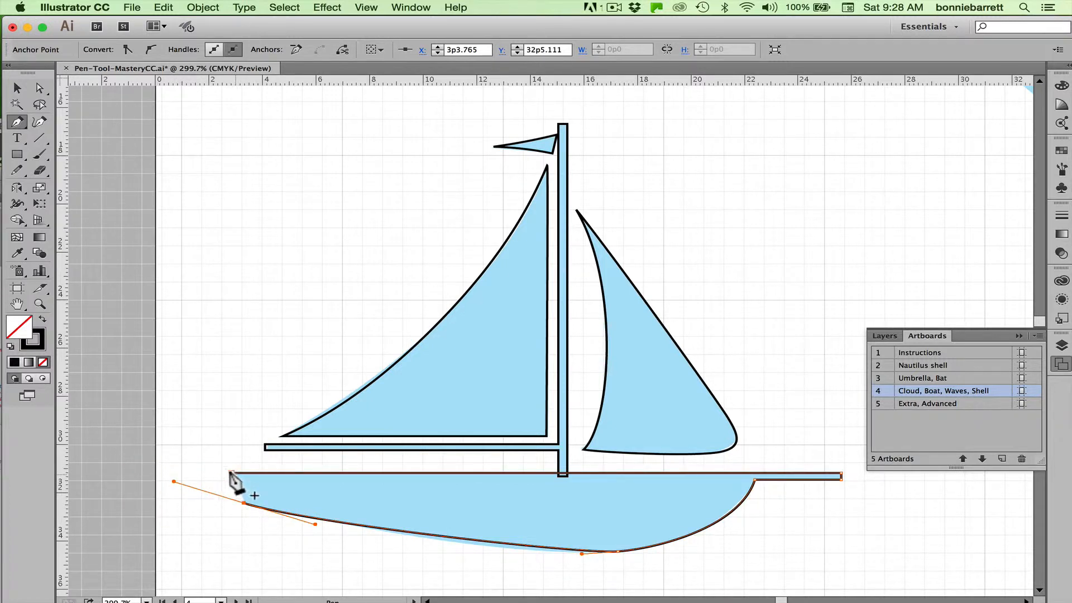
click(242, 502)
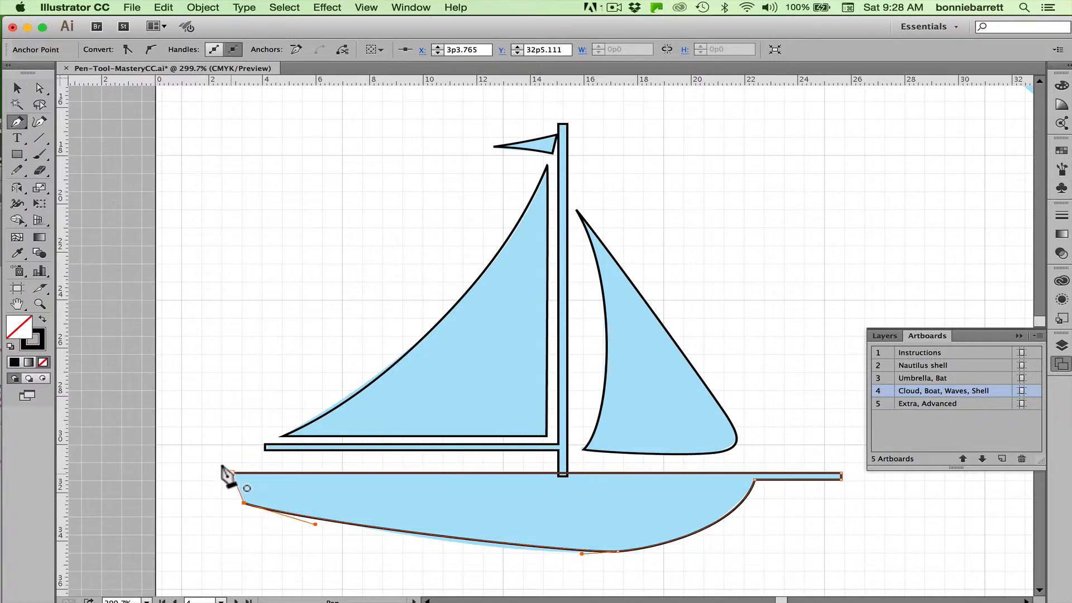
click(229, 472)
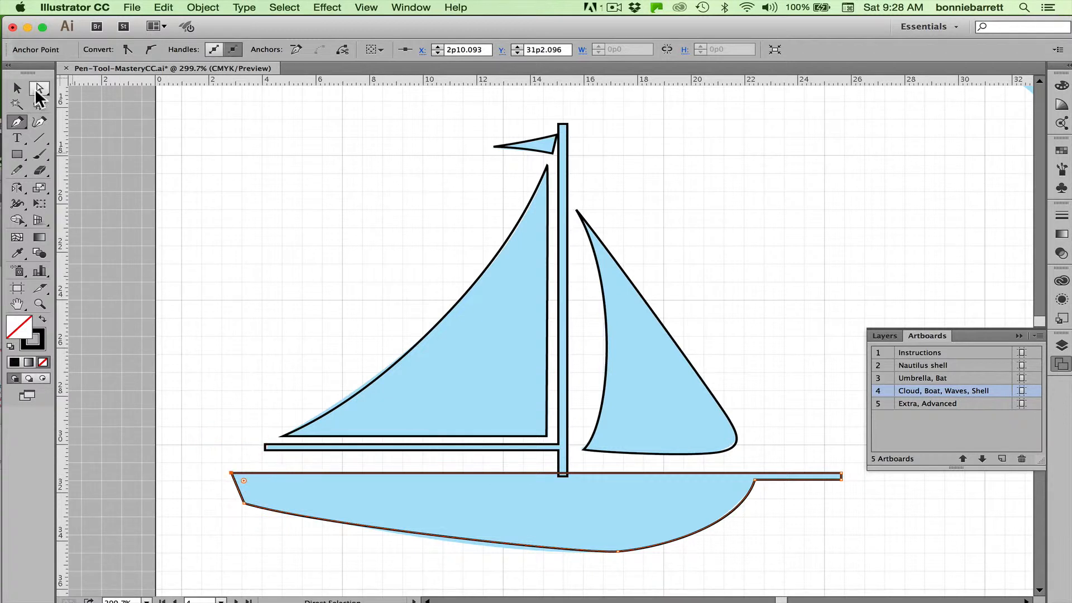
- Refine the direction handles of the hull's bottom and bow curves with the Direct Selection tool to match the blue template
click(39, 87)
click(454, 536)
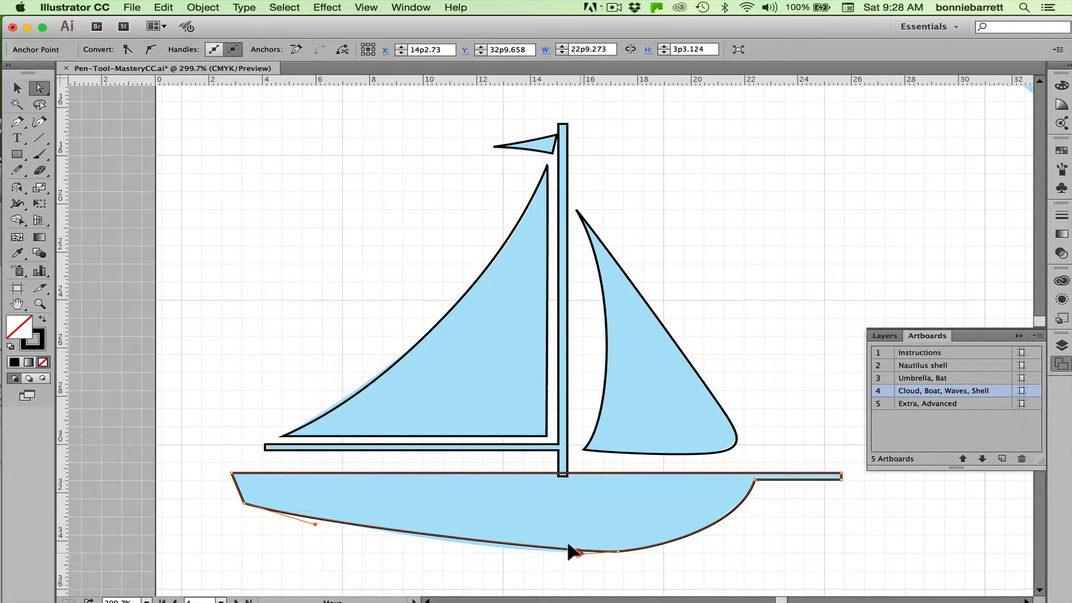
drag(568, 545, 534, 557)
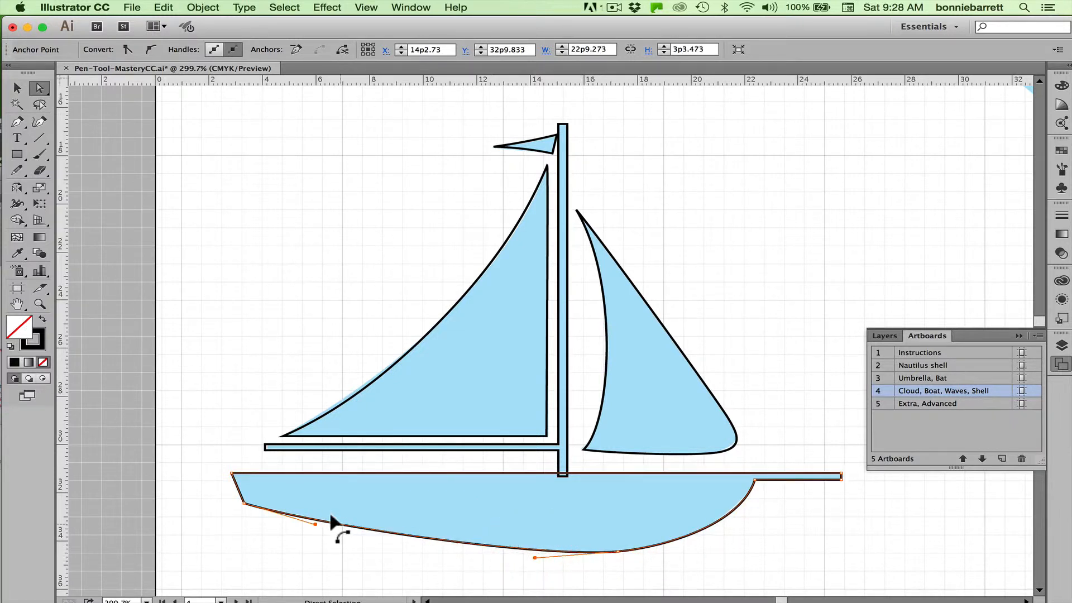
click(754, 479)
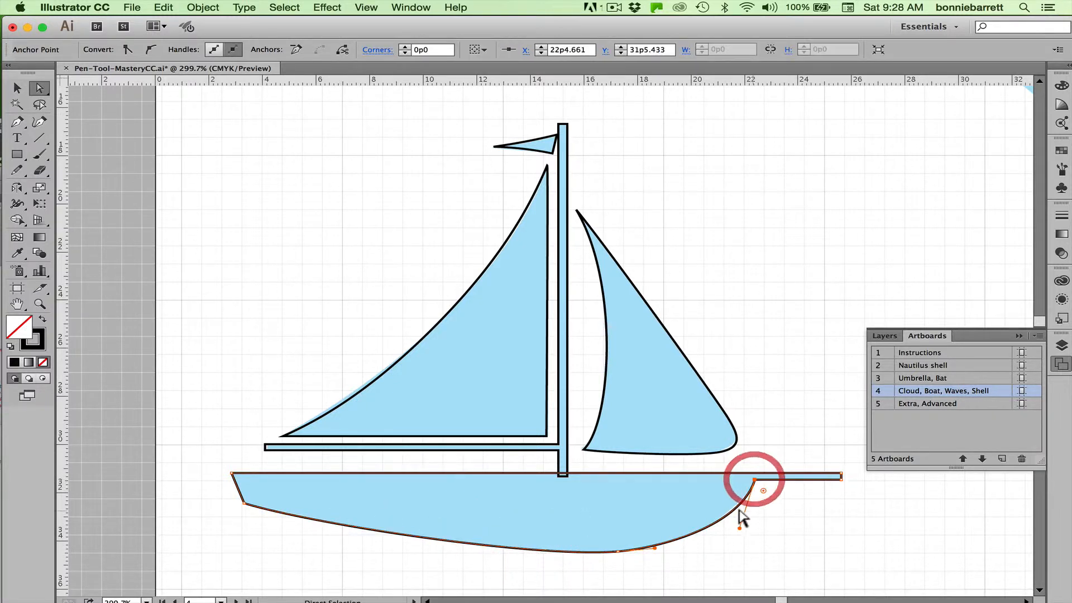
mouse_move(740, 527)
mouse_down()
mouse_move(726, 515)
mouse_move(735, 523)
mouse_up()
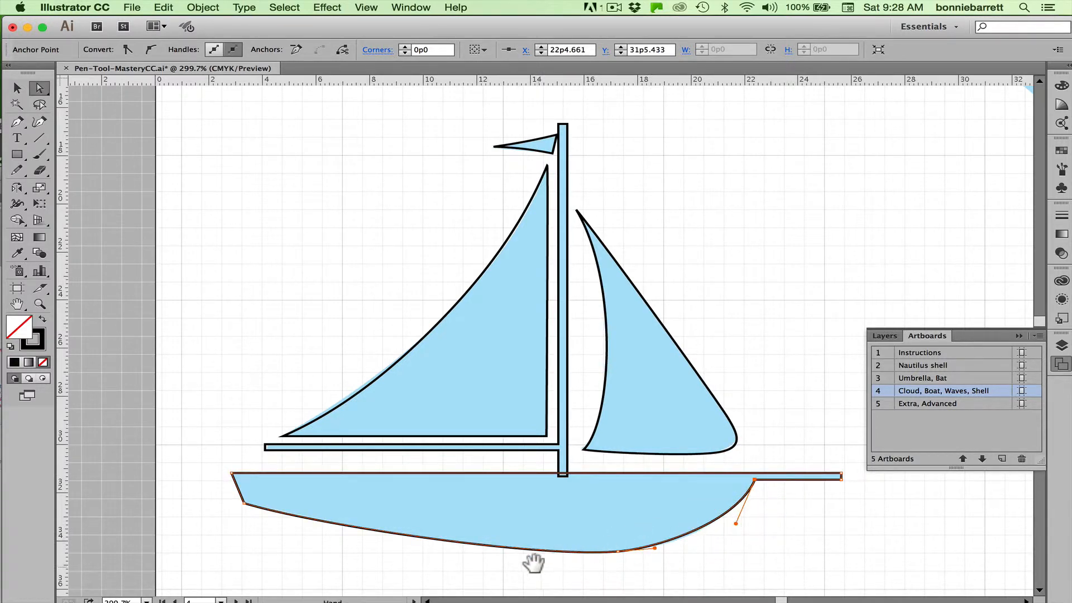
- Trace the first two crests of the upper wave band's top edge with the Pen tool, pulling horizontal handles from the green points to their rings
drag(533, 563, 537, 151)
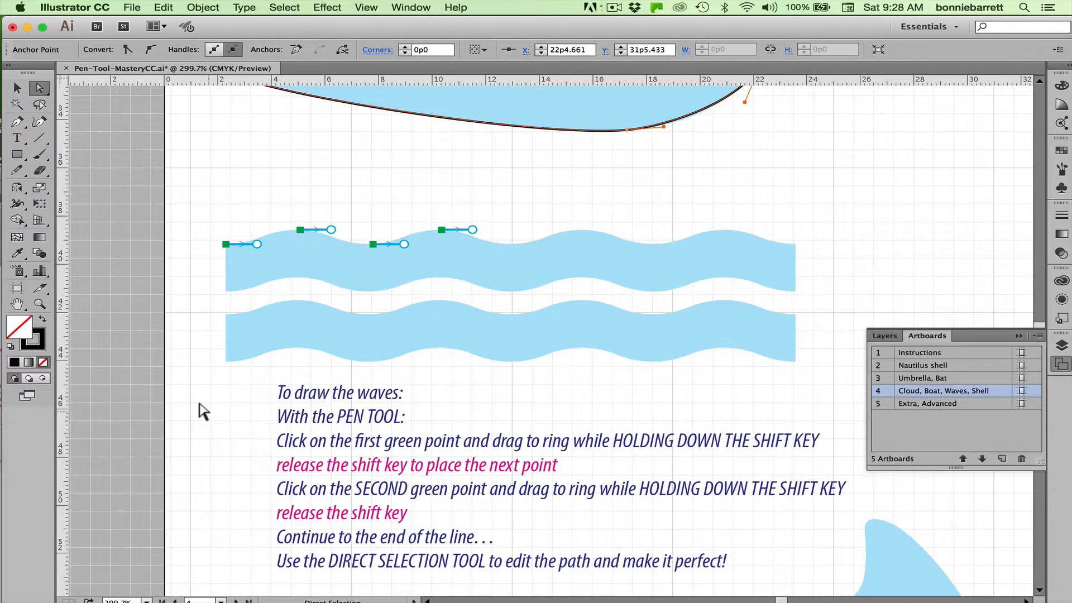
click(25, 119)
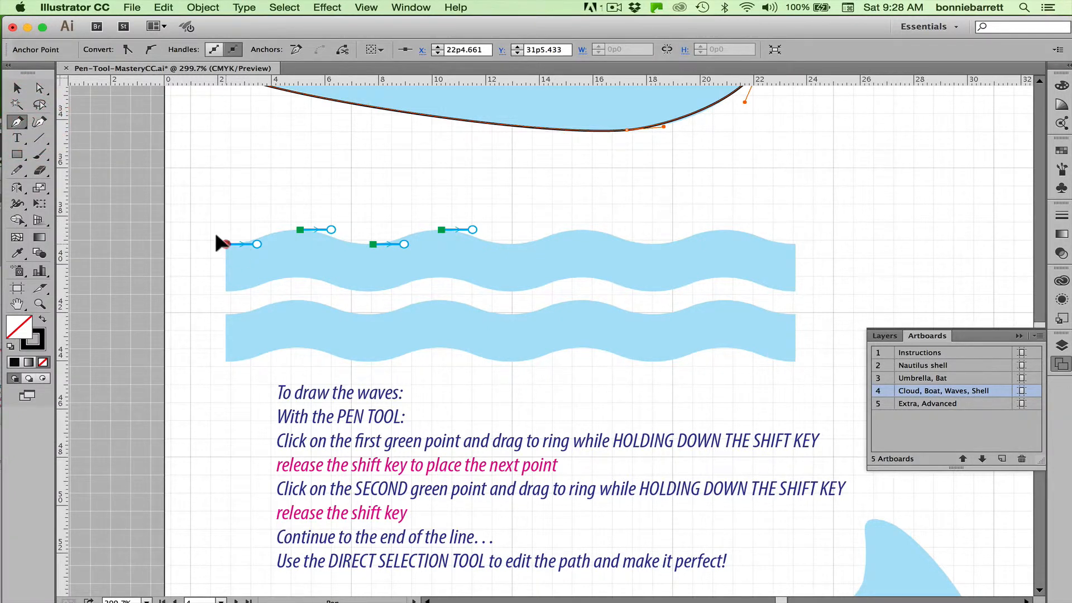
drag(225, 244, 240, 189)
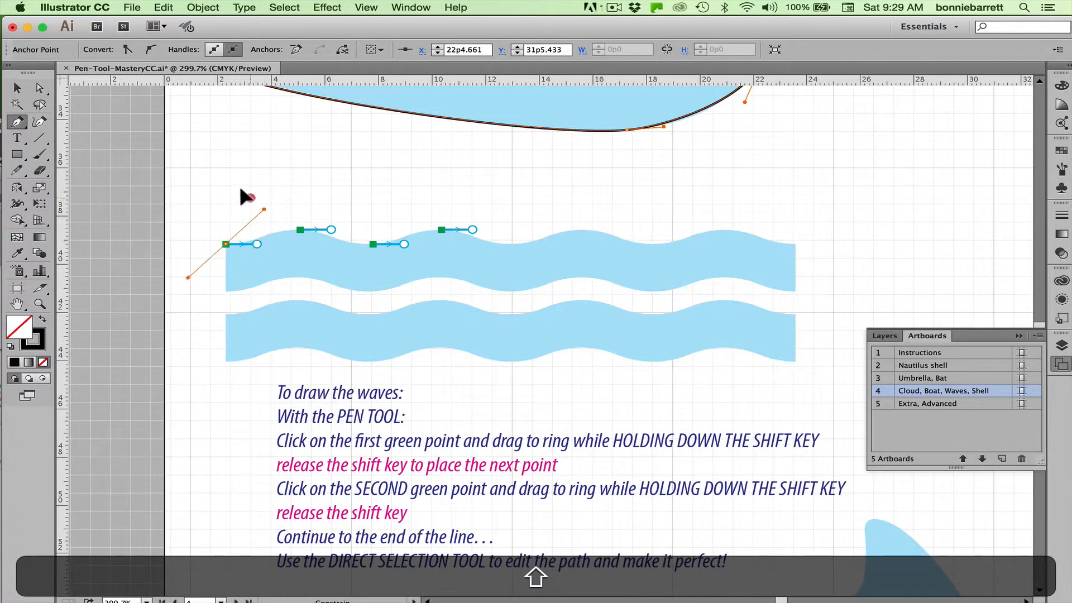
drag(222, 234, 247, 235)
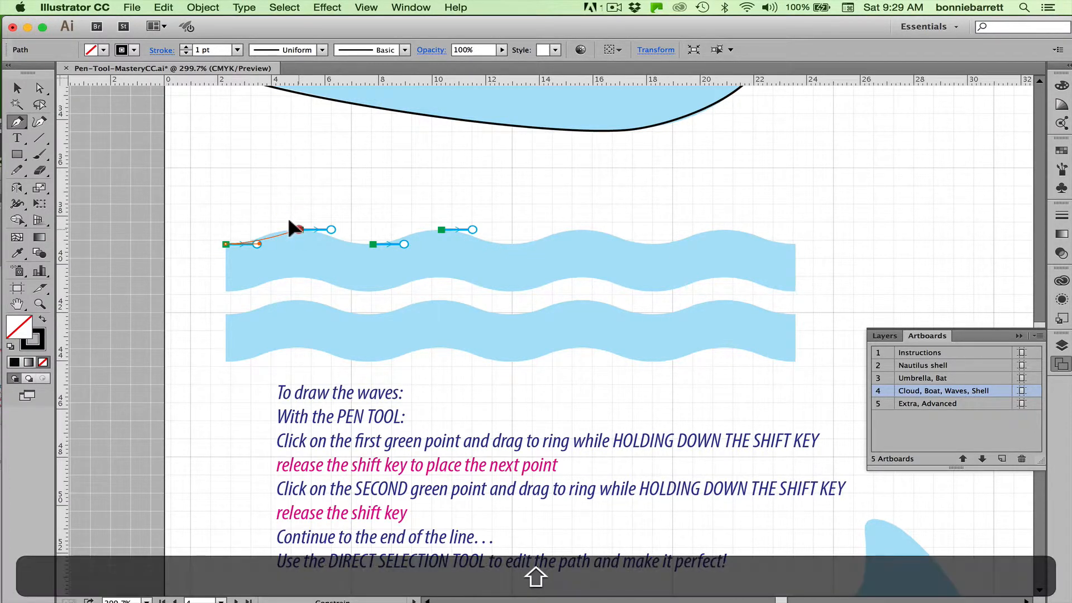
drag(297, 229, 331, 229)
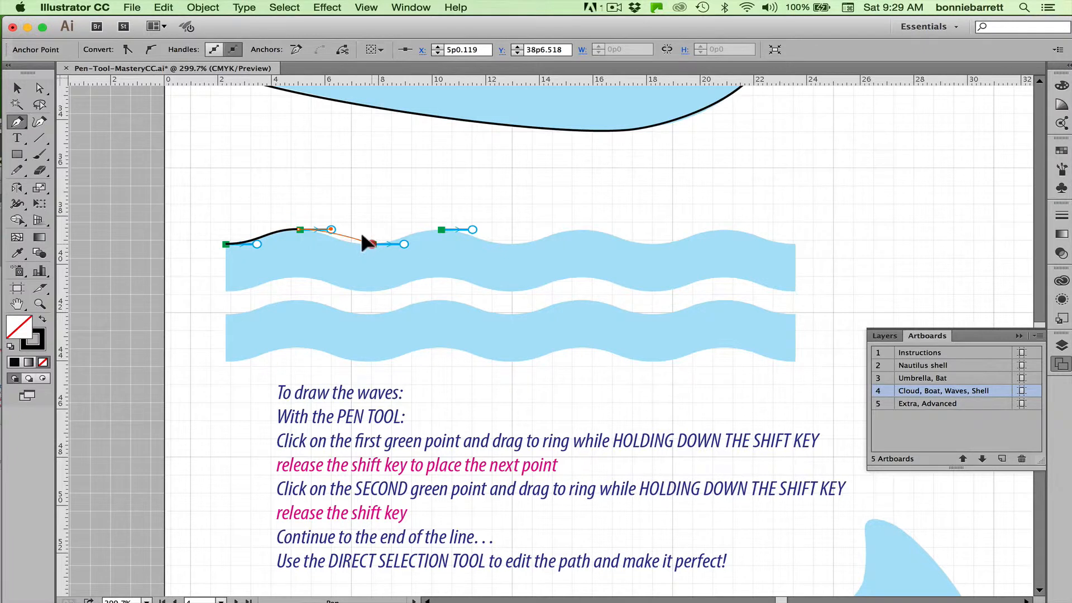
mouse_move(371, 244)
mouse_down()
mouse_move(440, 229)
mouse_move(535, 244)
mouse_up()
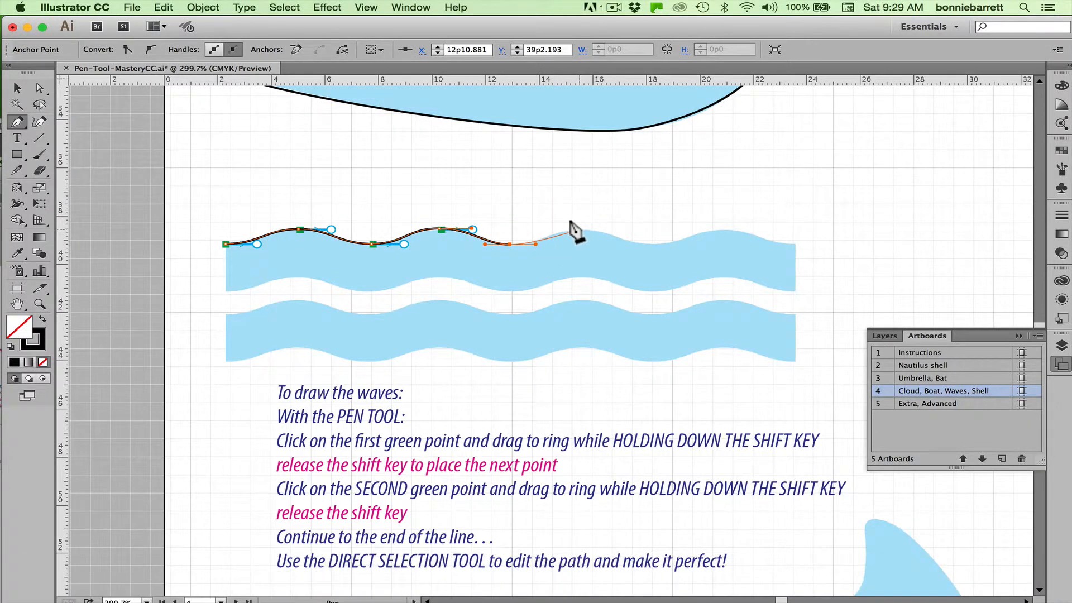
- Extend the wavy path with smooth crest and trough points to the far end of the upper band, undoing the misplaced point along the way
key(shift)
drag(579, 229, 600, 229)
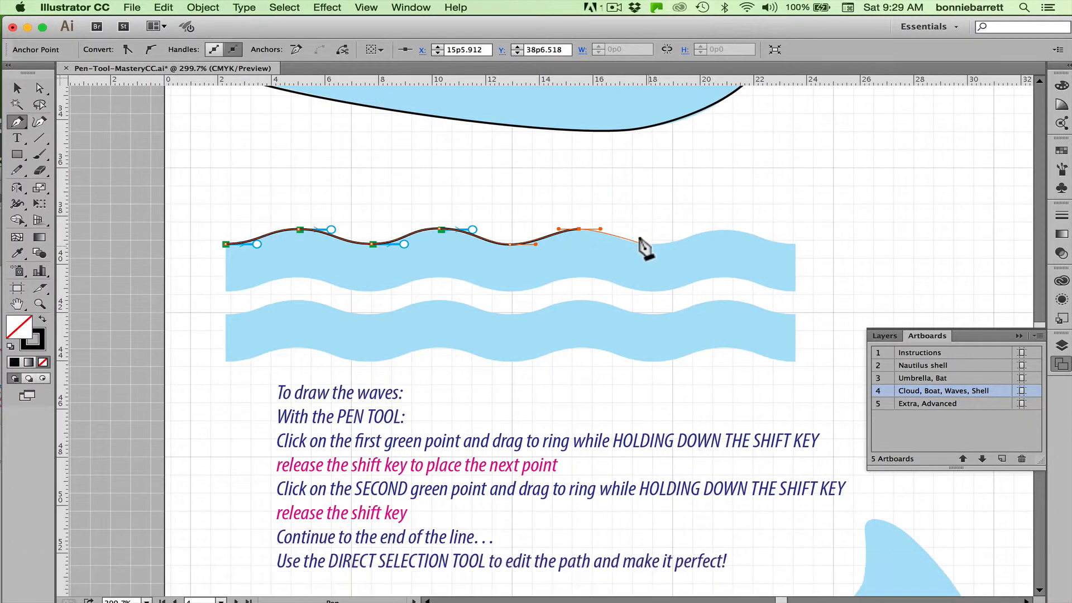
mouse_move(649, 228)
mouse_down()
mouse_move(646, 242)
mouse_move(741, 229)
mouse_move(814, 245)
mouse_up()
key(super)
key(super+z)
key(shift)
key(shift)
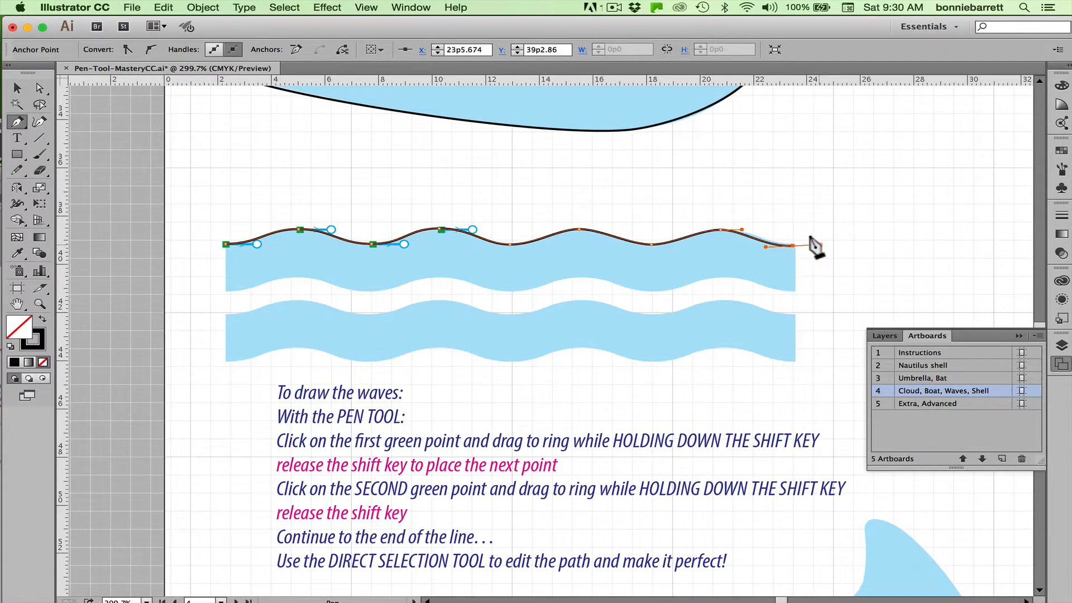
- Duplicate the finished wavy line straight down onto the bottom edge of the upper wave band
click(17, 88)
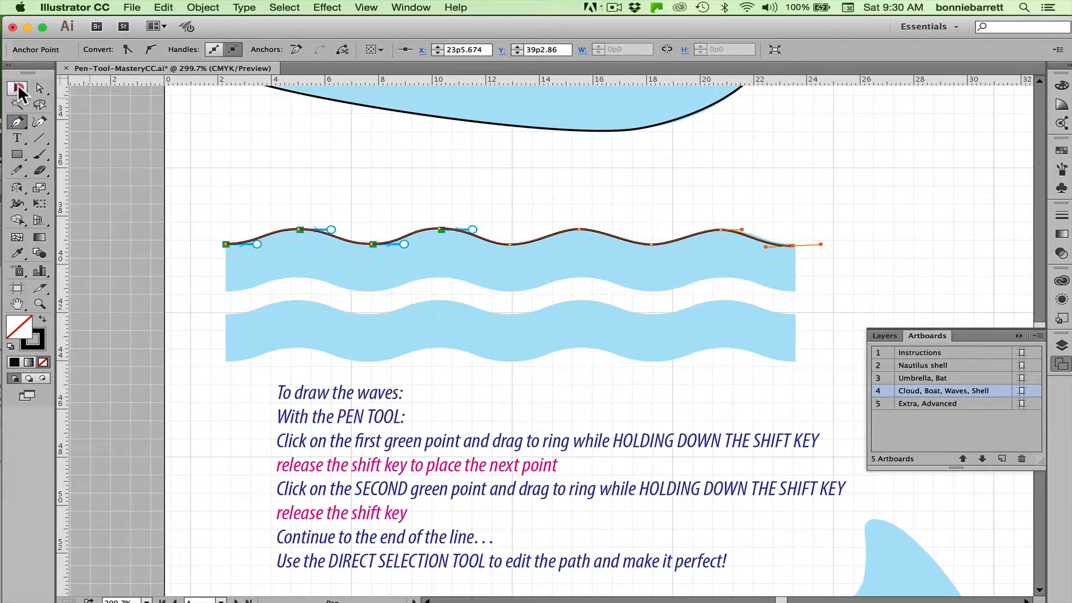
click(544, 187)
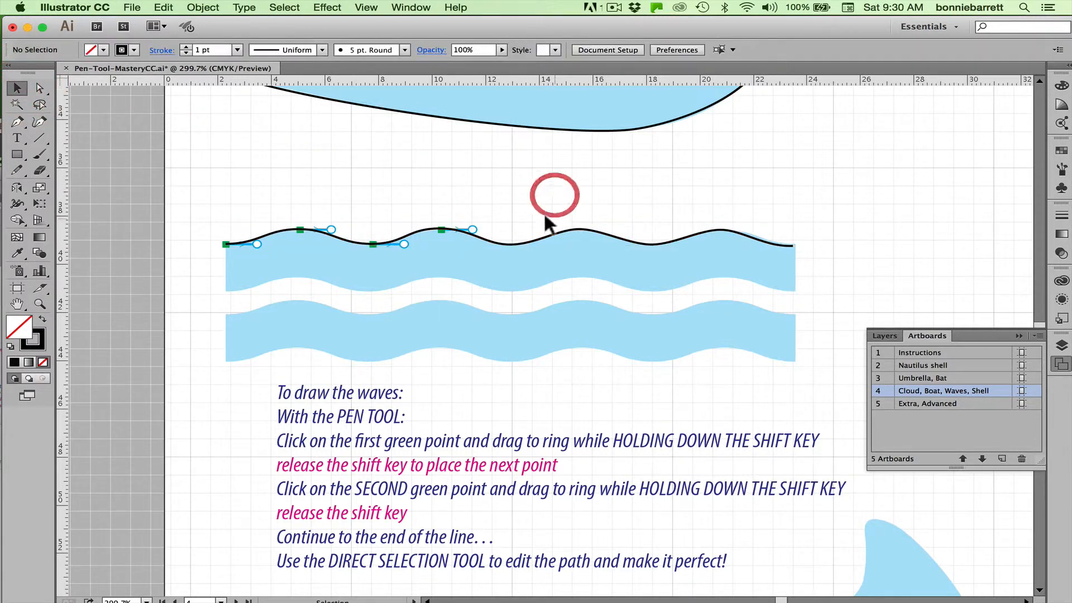
click(546, 225)
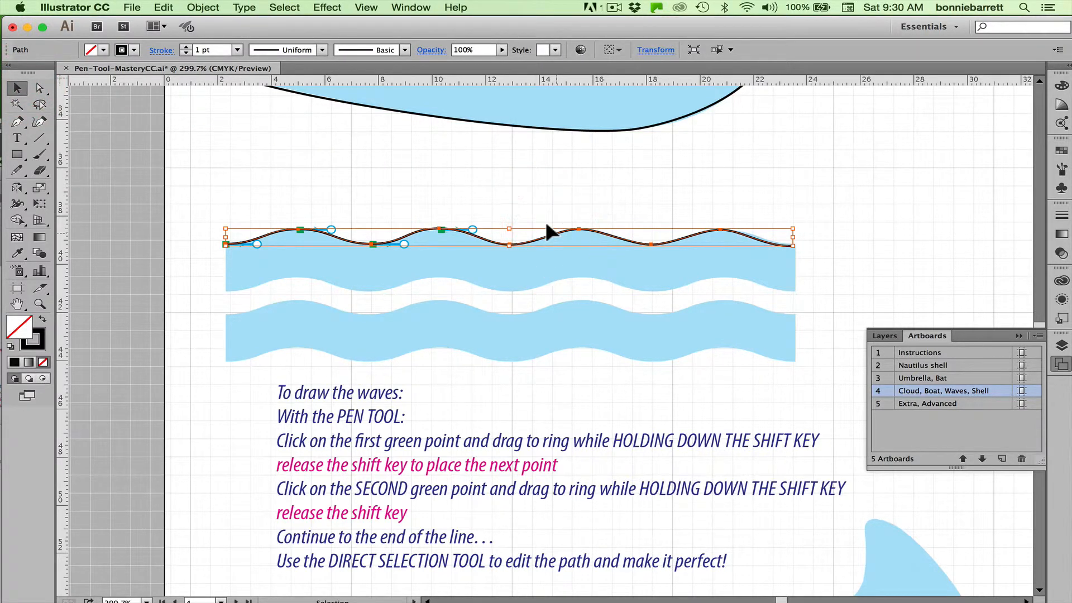
drag(546, 225, 549, 273)
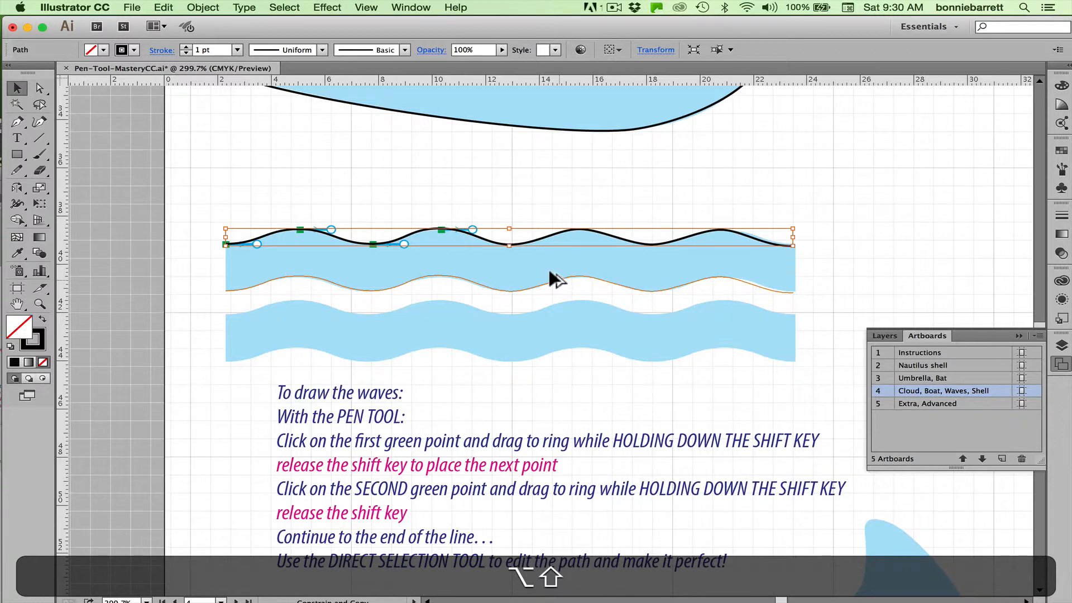
drag(549, 273, 550, 272)
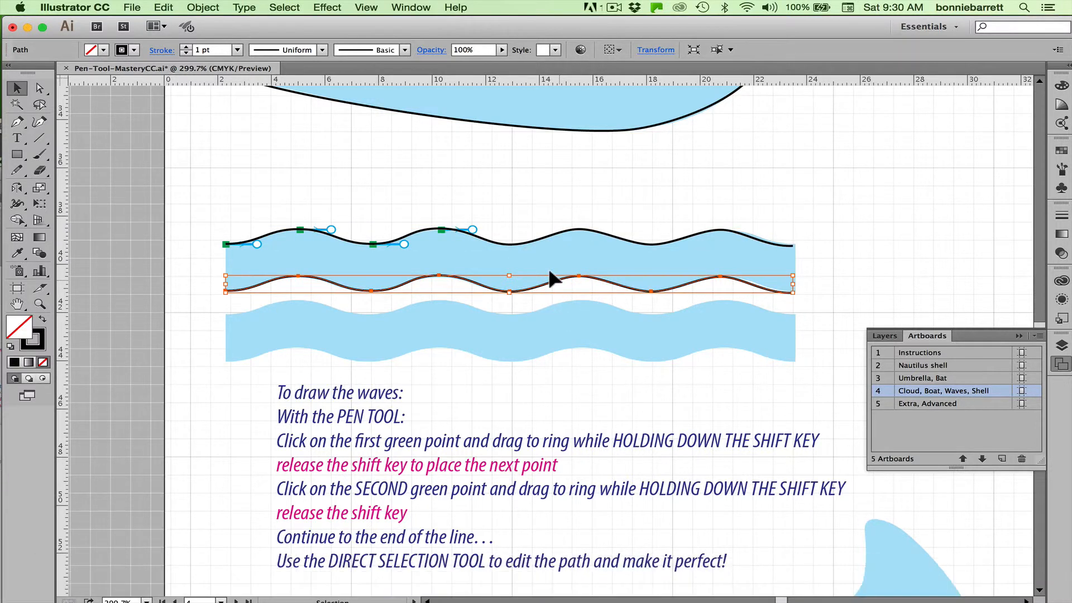
- Join the left end points of the two wavy lines with a straight segment, selecting them with the Direct Selection tool
click(39, 88)
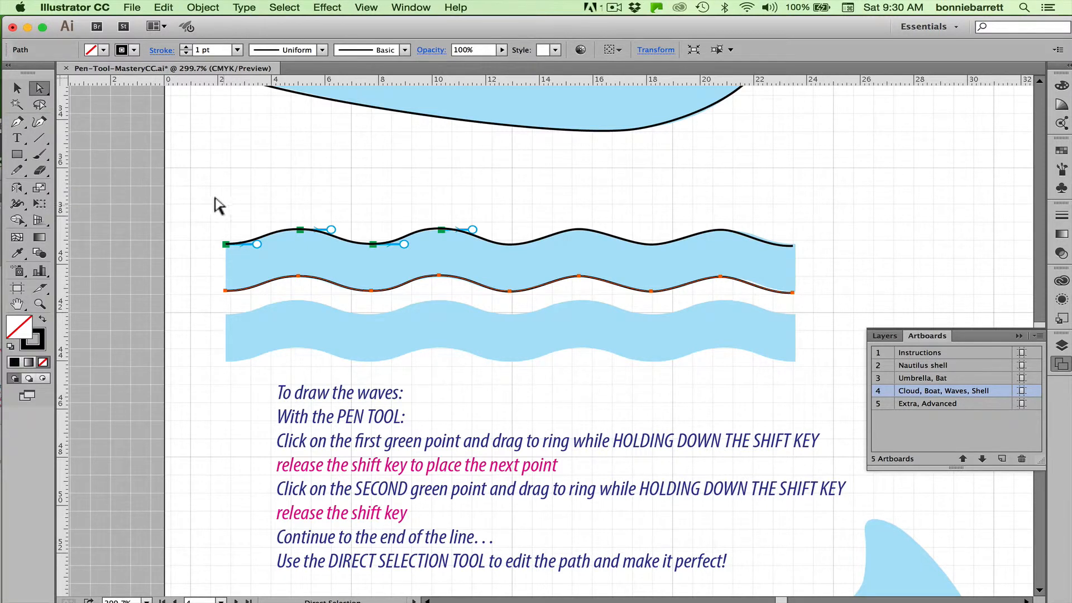
drag(203, 213, 227, 292)
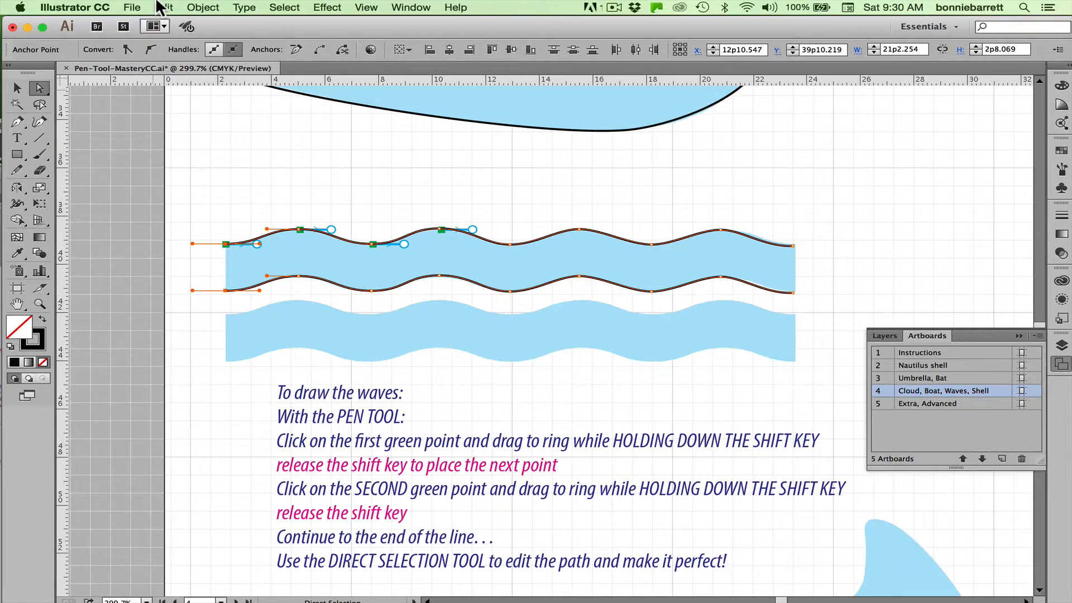
key(super+j)
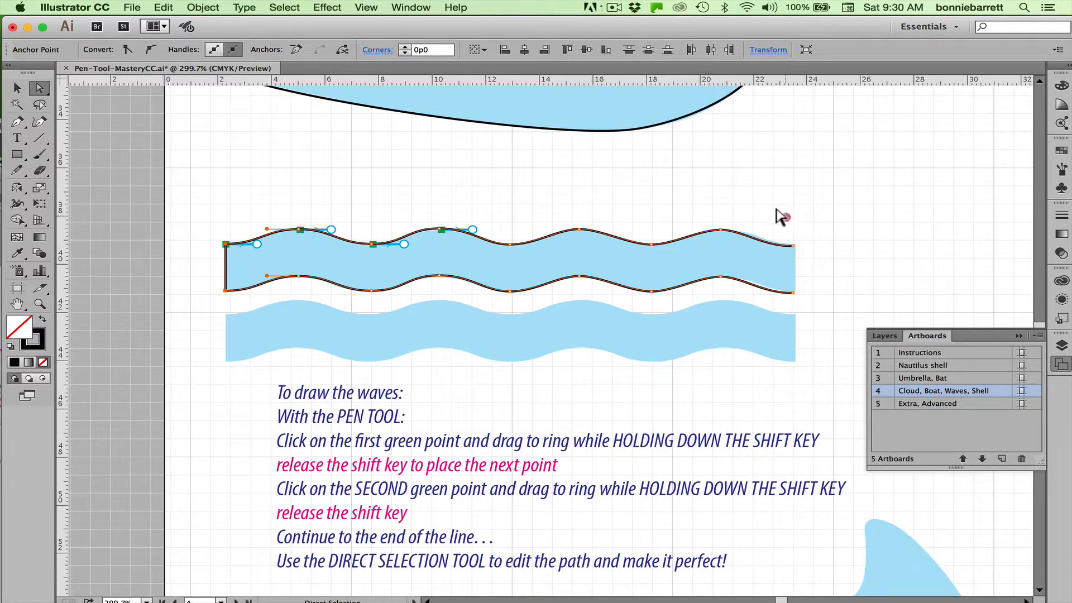
- Join the right end points of the two wavy lines with a straight segment to close the upper wave shape
drag(785, 215, 801, 297)
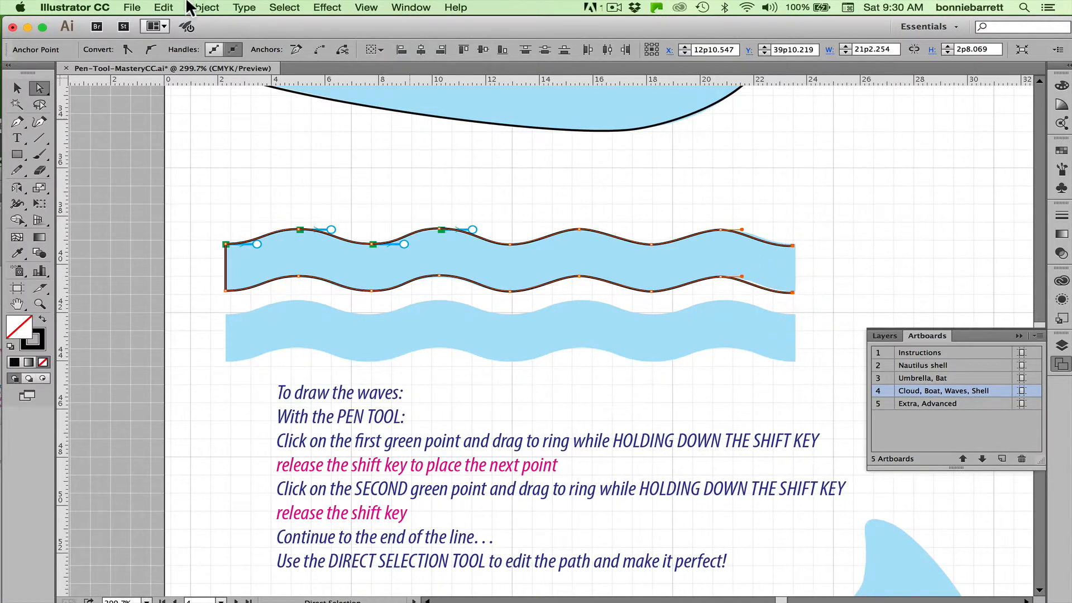
click(206, 7)
mouse_move(283, 260)
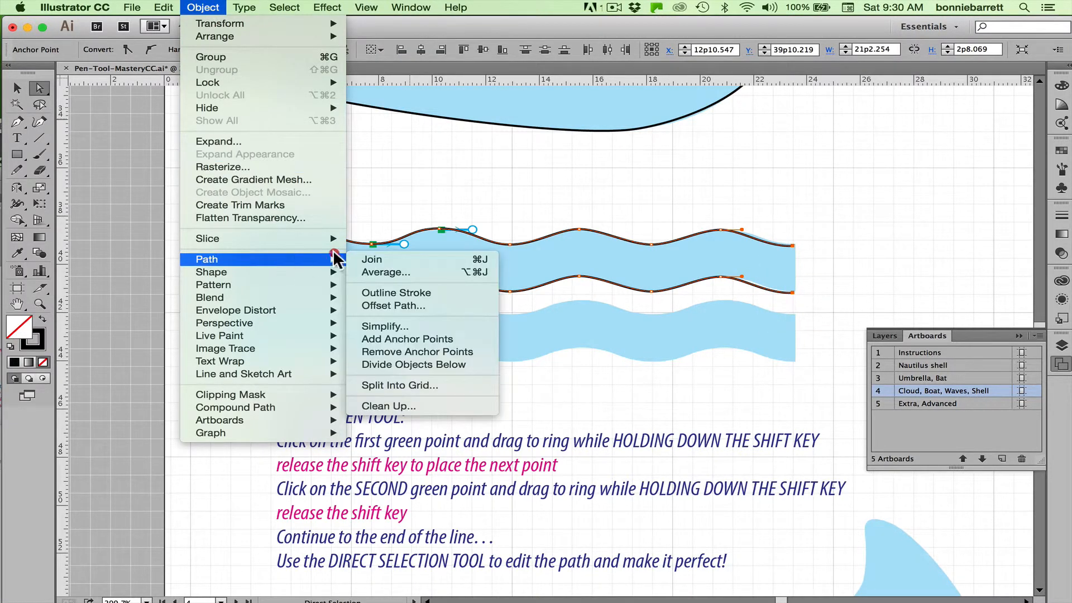
click(377, 258)
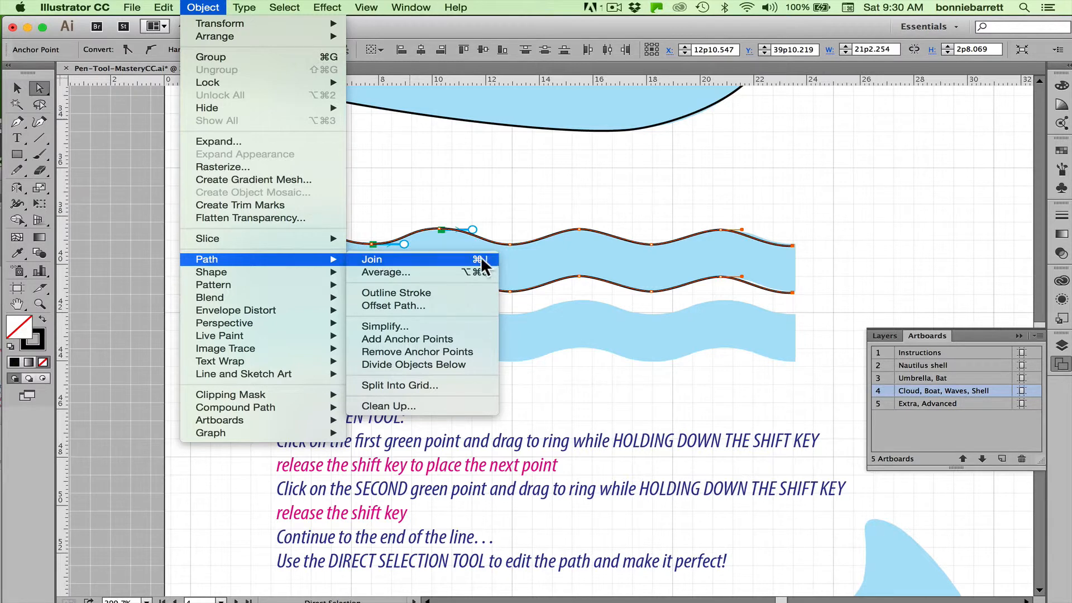
- Duplicate the closed wave outline straight down onto the lower wave band
key(v)
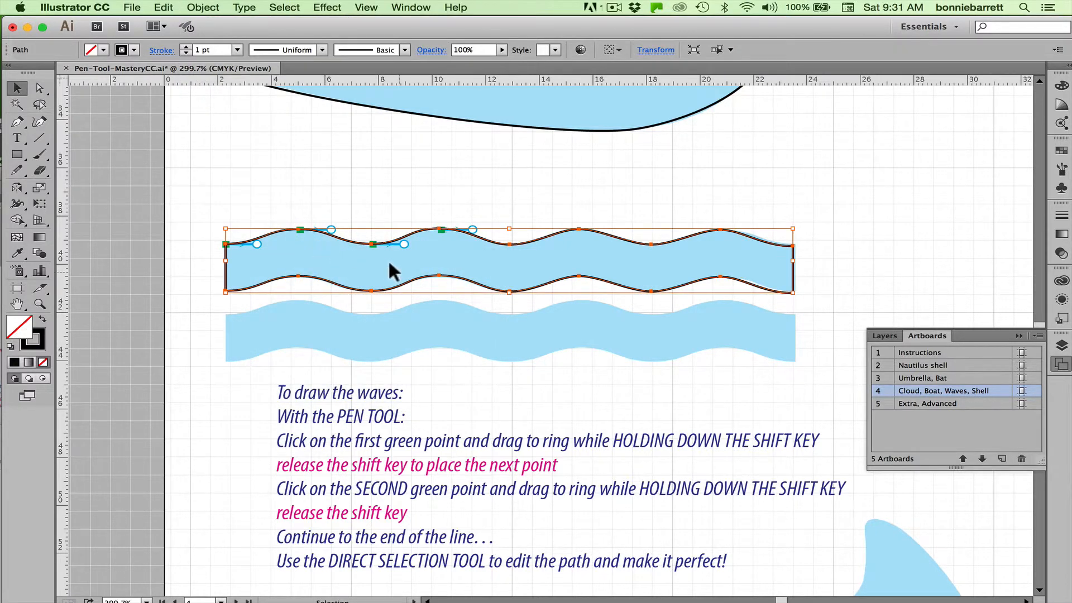
key(alt+shift)
alt+shift+click(448, 269)
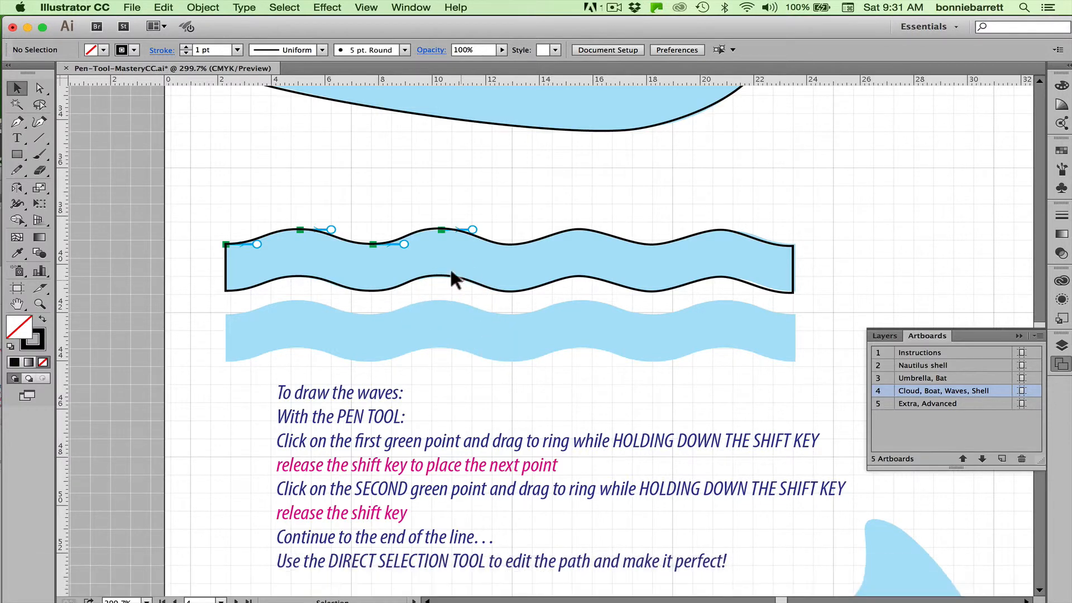
click(452, 269)
drag(452, 269, 461, 340)
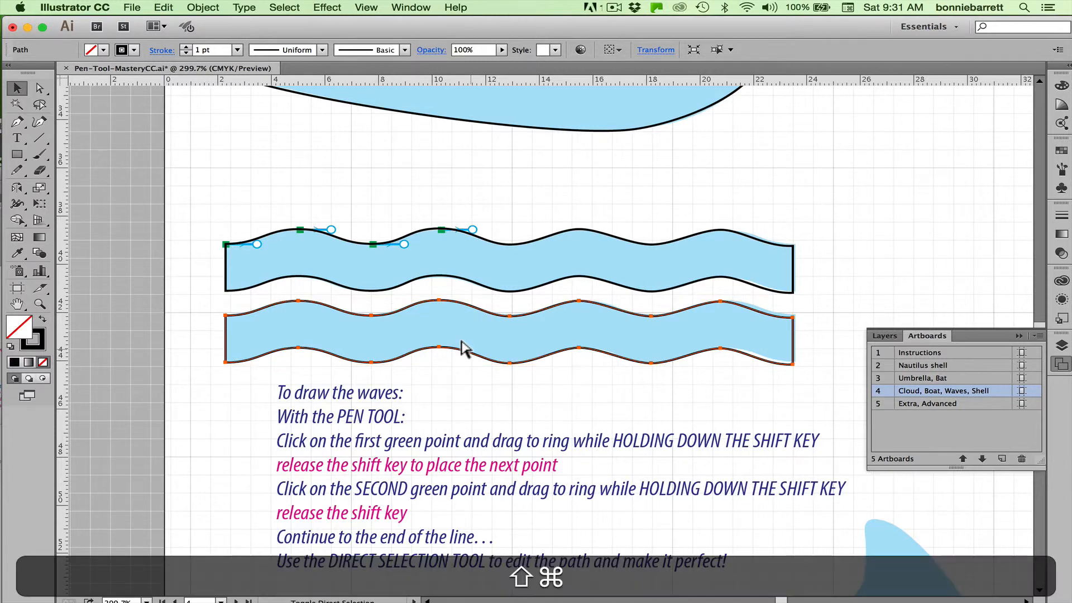
key(super+shift+0)
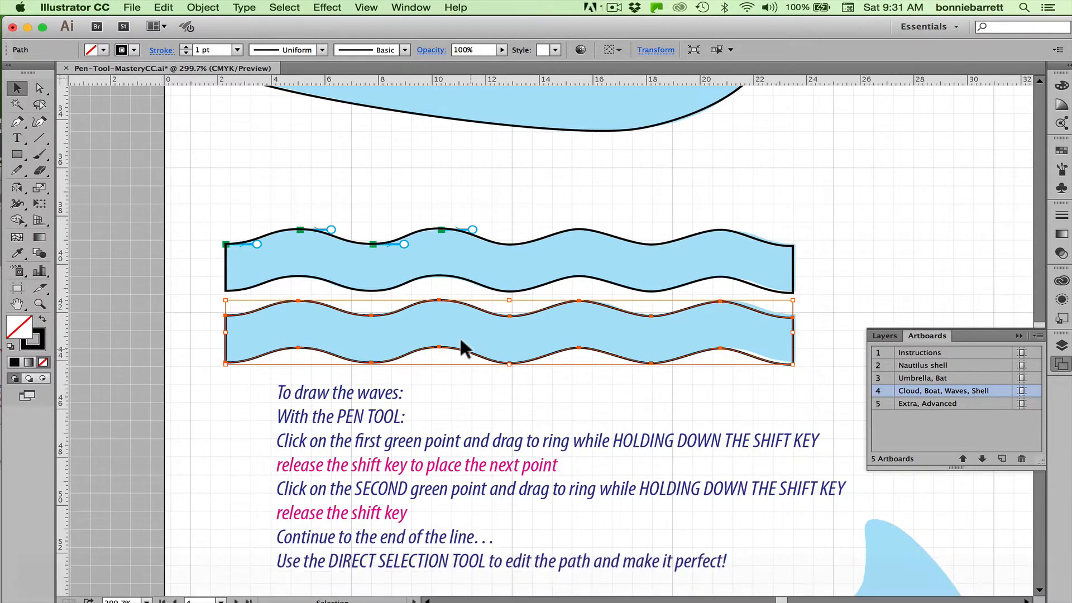
key(super+minus)
key(super+minus)
key(super+minus)
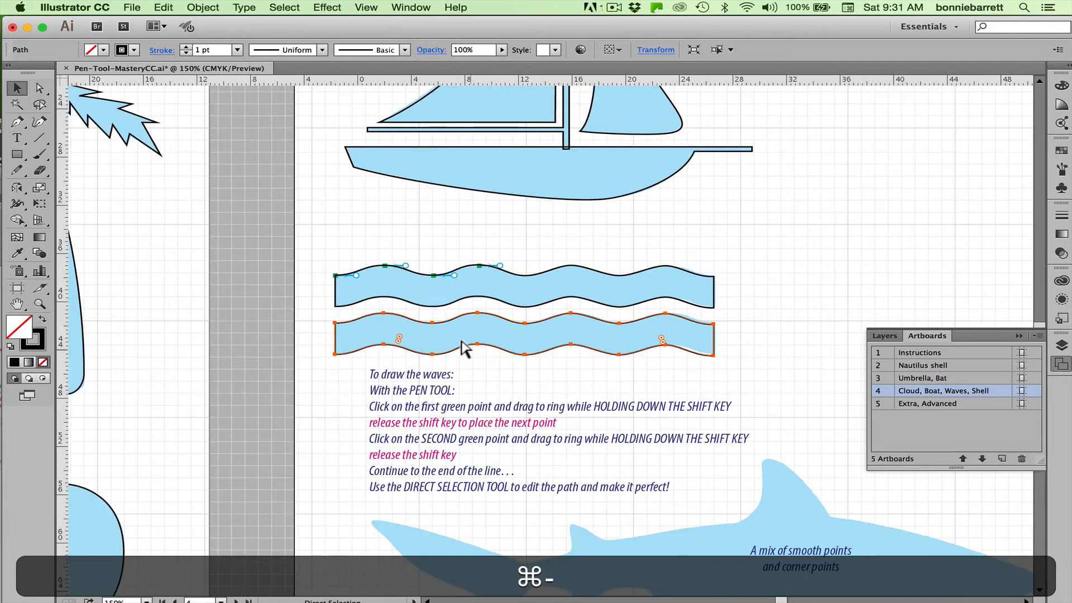
key(super+minus)
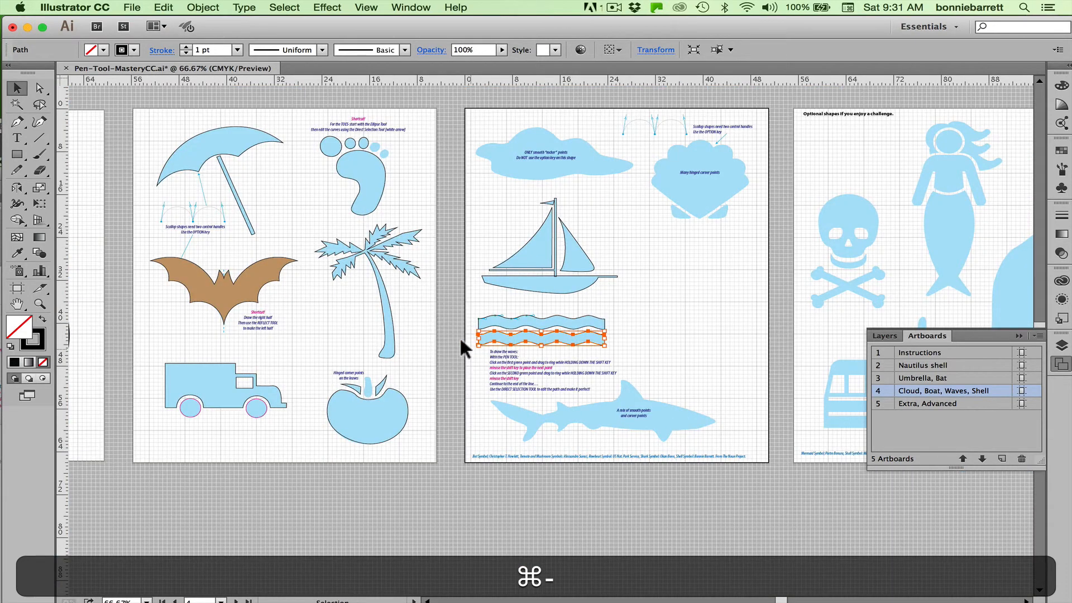